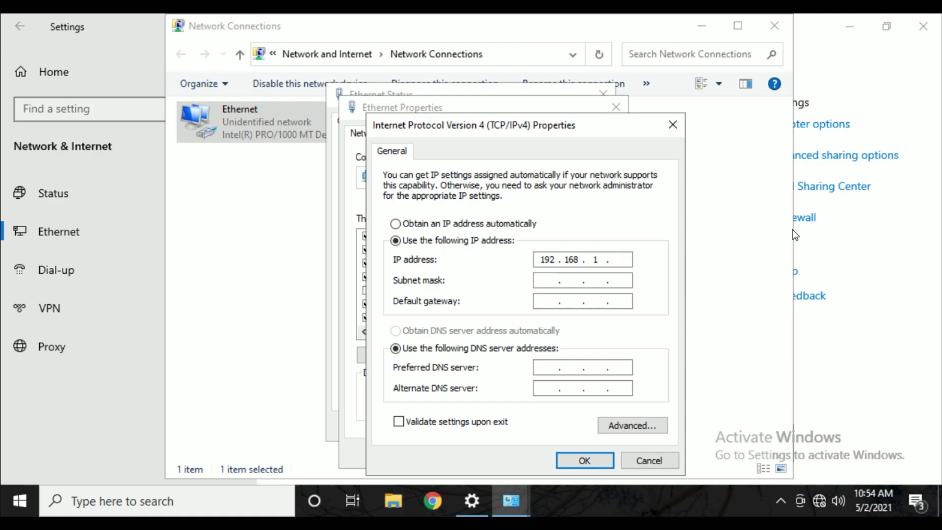
Enter static IP 192.168.1.5, keep mask 255.255.255.0, and set gateway 192.168.1.1.
type("5")
key("Tab")
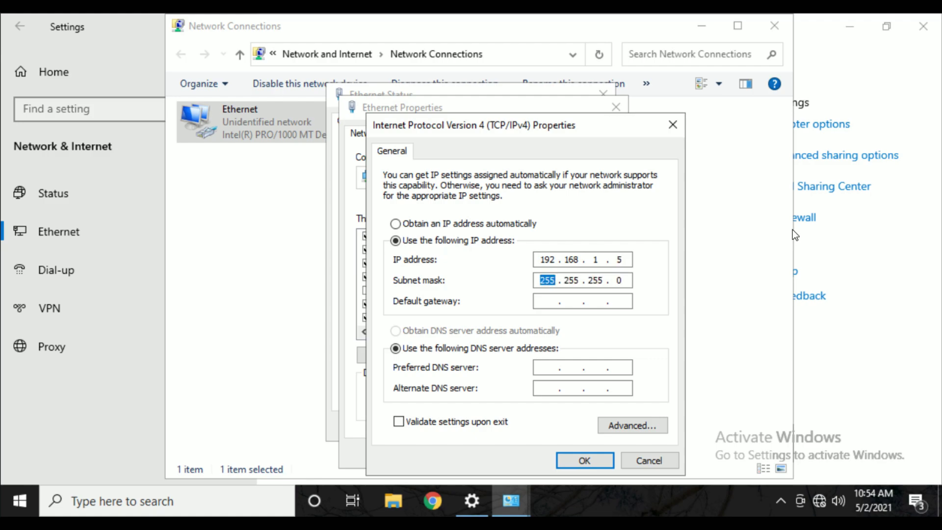
key("Tab")
type("192 . 168 . 1 . 1")
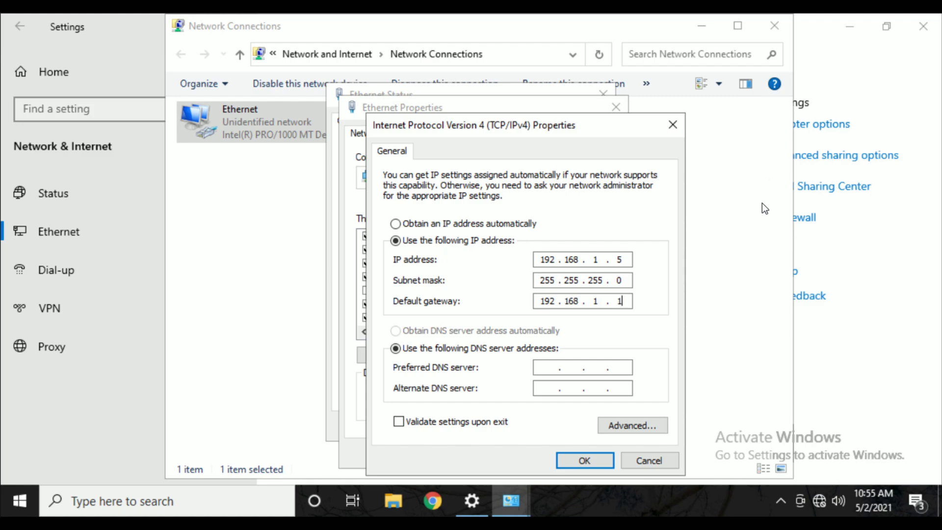
Save the Ethernet adapter's IPv4 settings and minimize Network Connections and Settings windows.
left_click(586, 460)
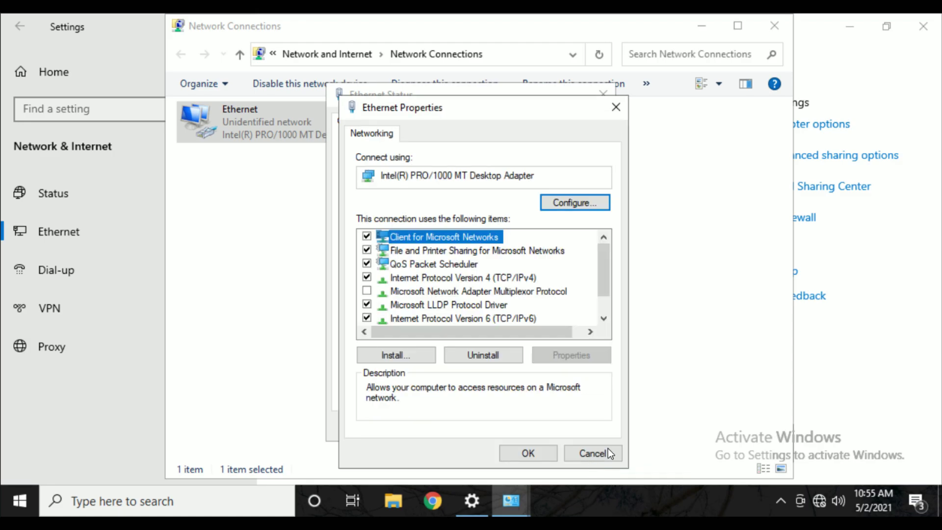
left_click(525, 452)
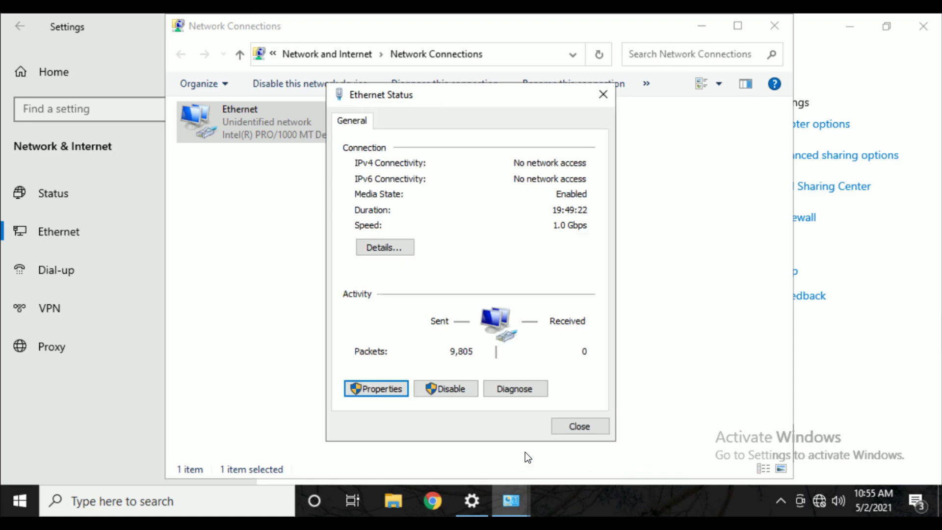
left_click(285, 265)
left_click(703, 26)
left_click(850, 26)
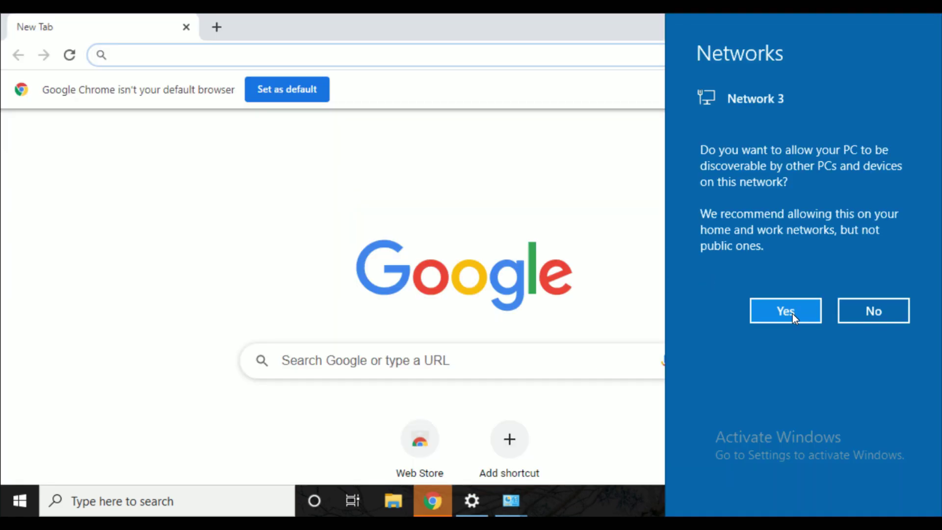
Allow network discovery, then load 192.168.1.1 in Chrome, proceeding past the certificate warning.
left_click(792, 314)
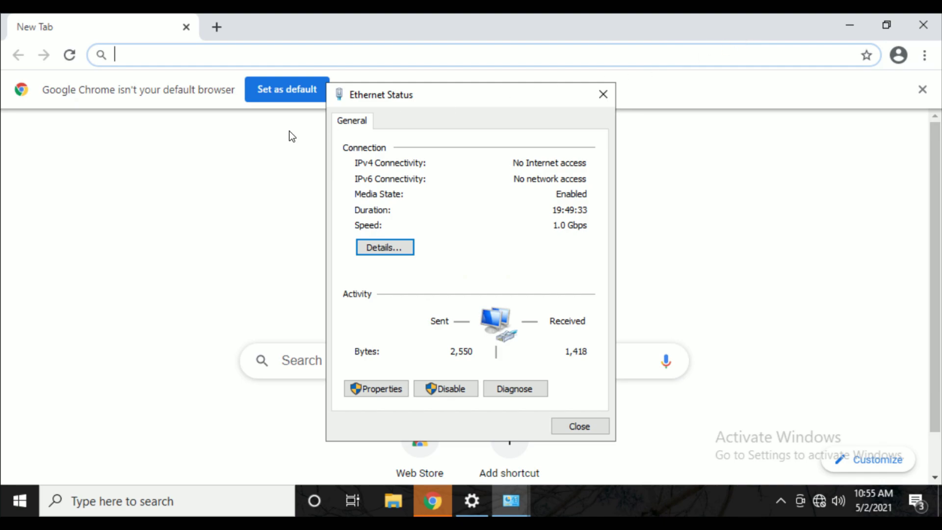
left_click(141, 175)
left_click(188, 55)
type("19")
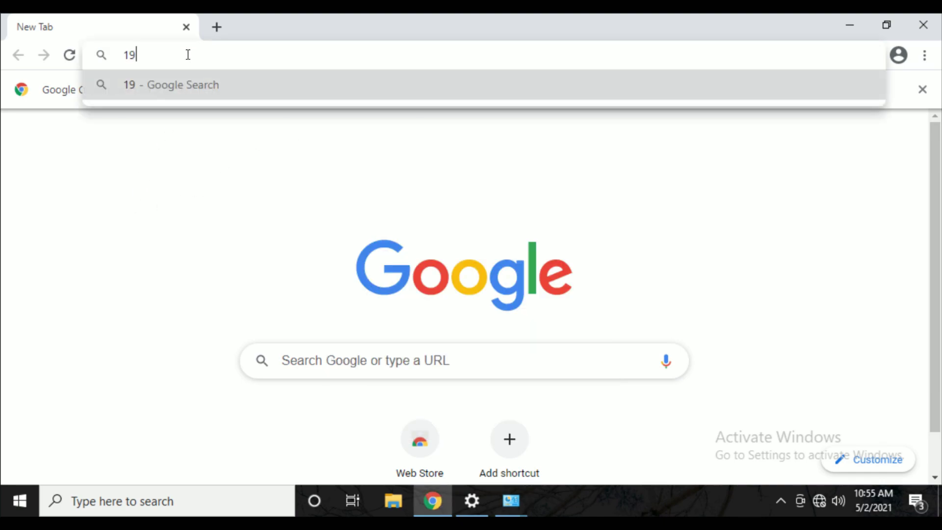
type("2.168.1.1")
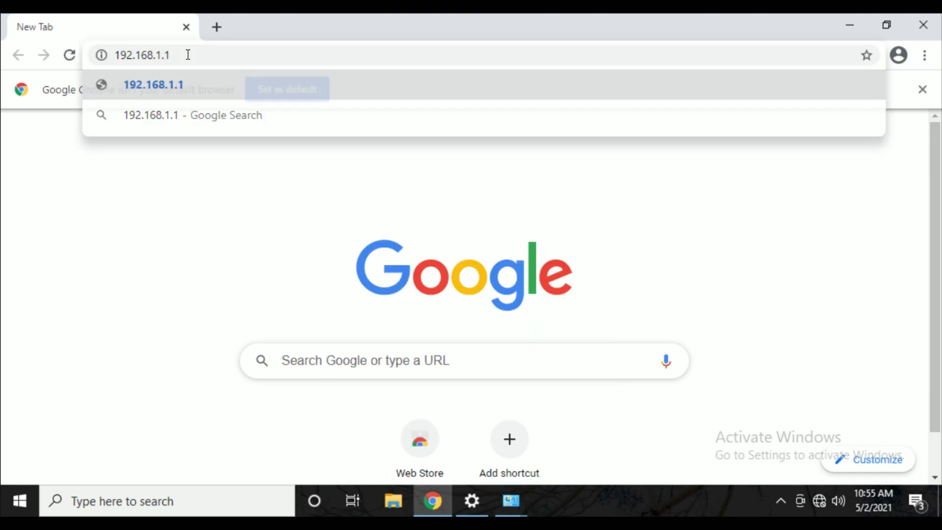
key("Return")
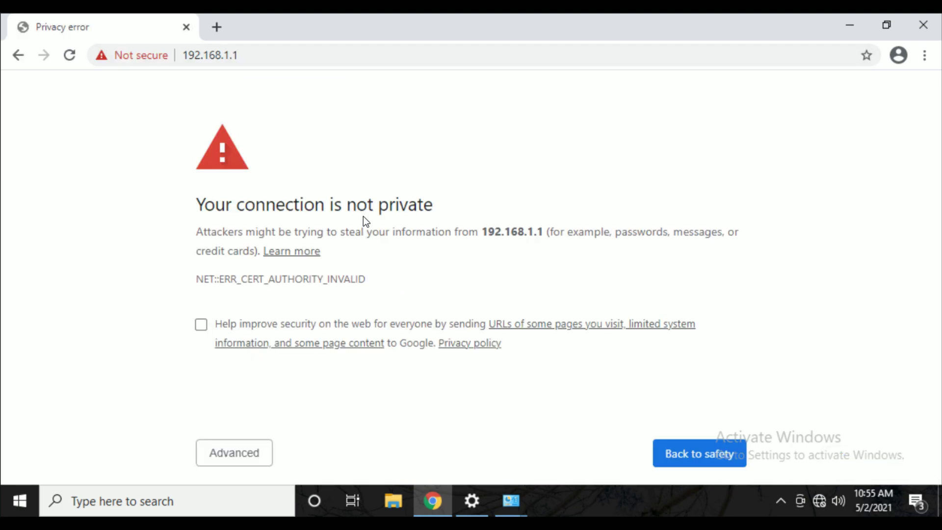
left_click(266, 460)
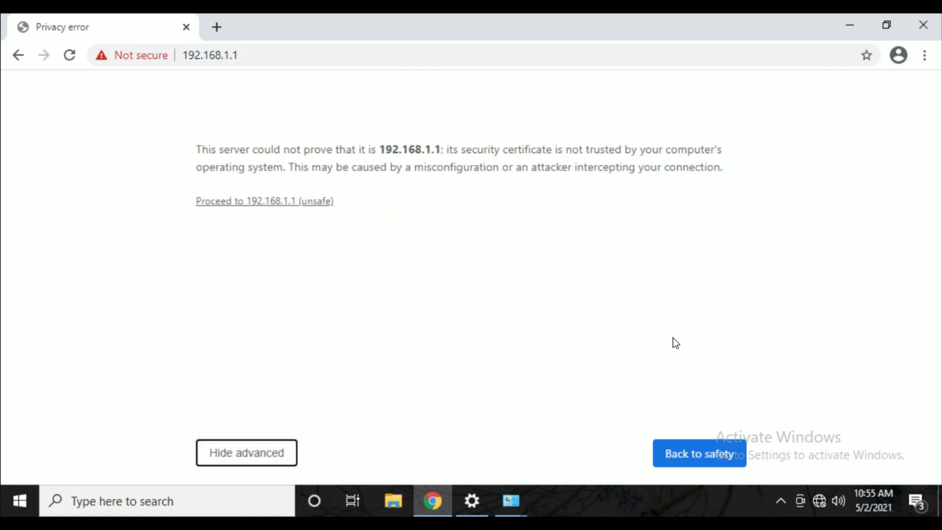
left_click(227, 199)
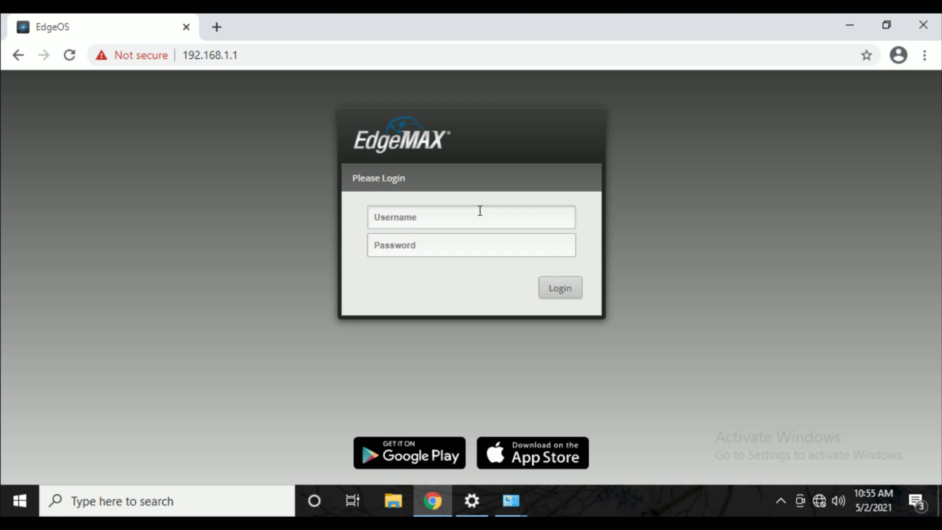
Sign in to the EdgeMAX login page with the router's default username and password.
type("ubnt")
key("Tab")
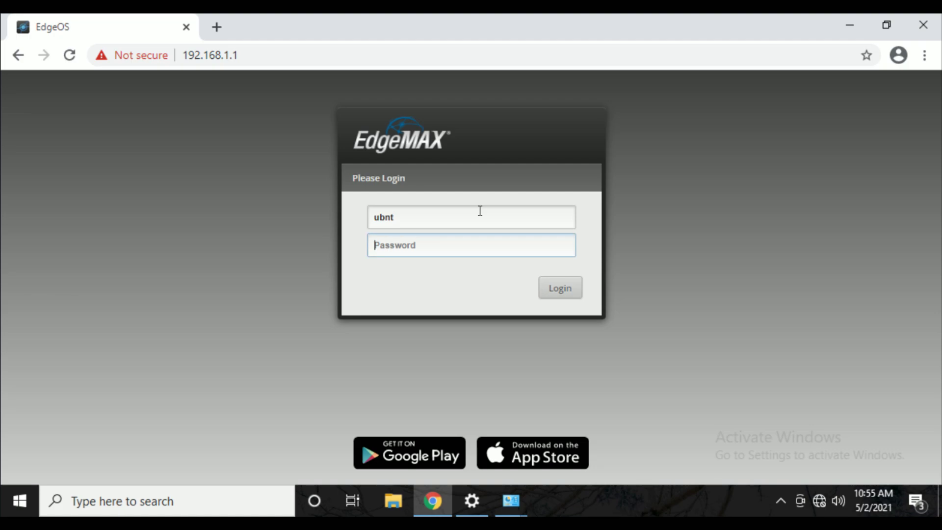
type("ubnt")
key("Return")
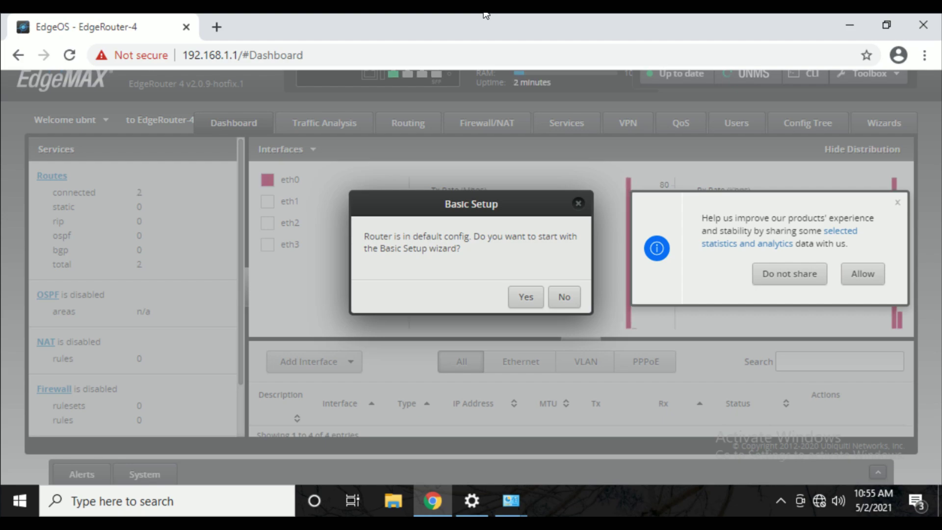
left_click(523, 298)
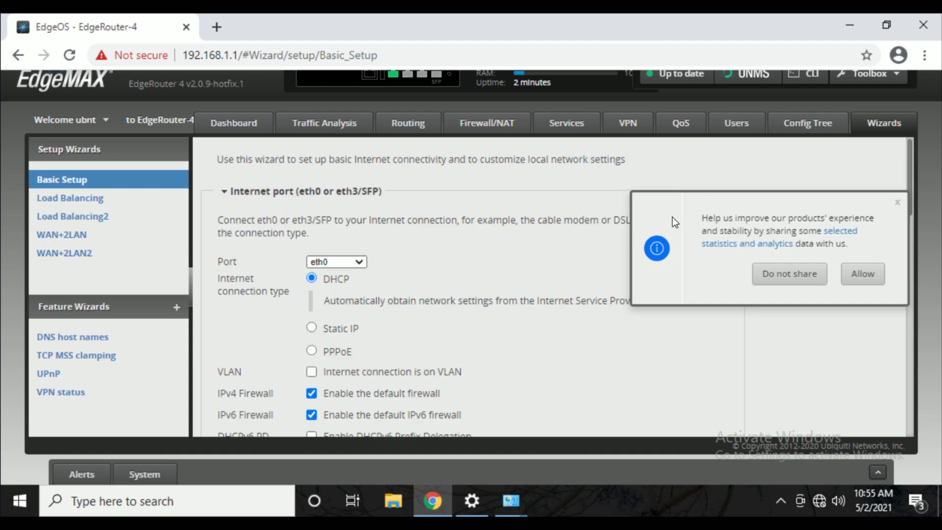
left_click(899, 204)
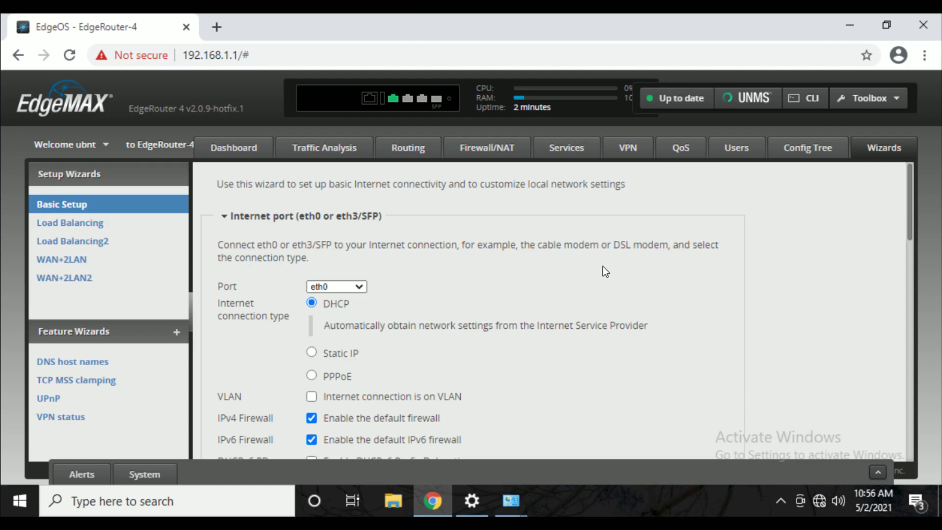
scroll(854, 226, "down", 2)
scroll(854, 227, "up", 2)
left_click(360, 289)
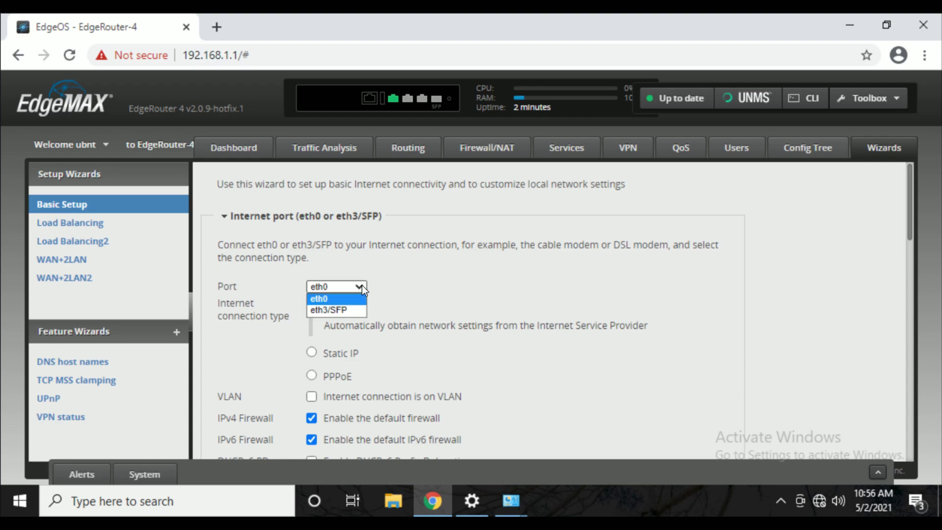
left_click(361, 288)
left_click(361, 287)
left_click(338, 298)
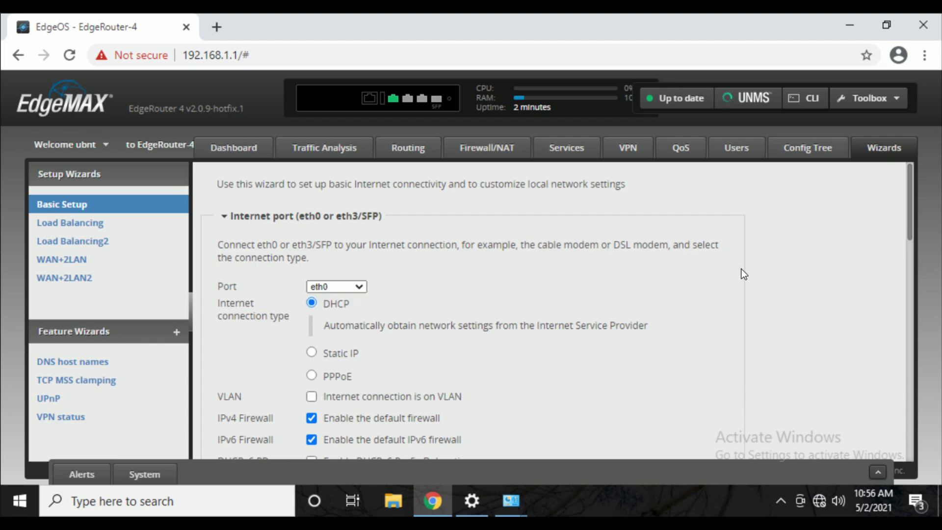
scroll(744, 274, "down", 2)
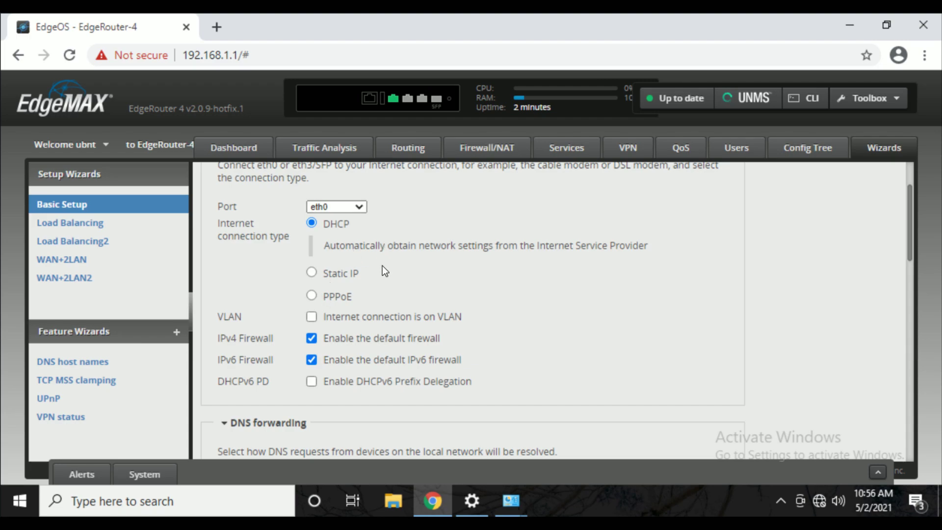
left_click(312, 273)
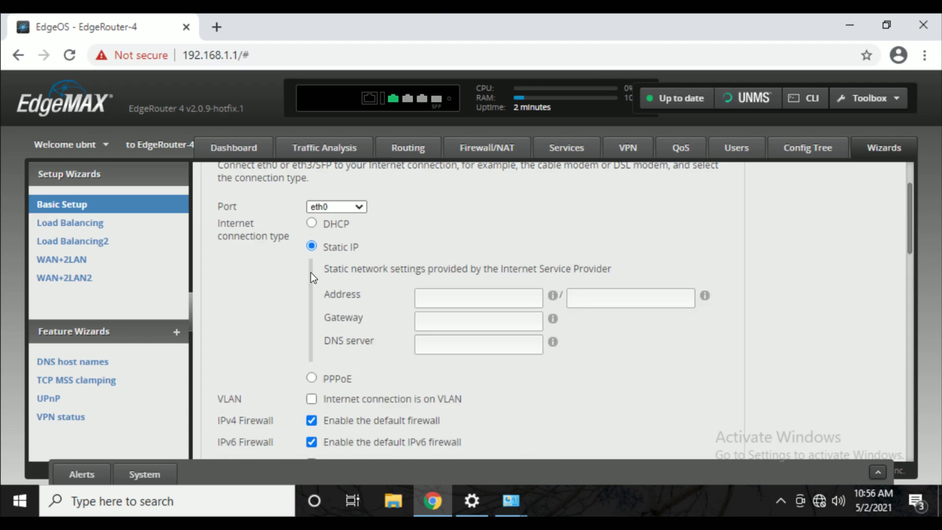
left_click(311, 378)
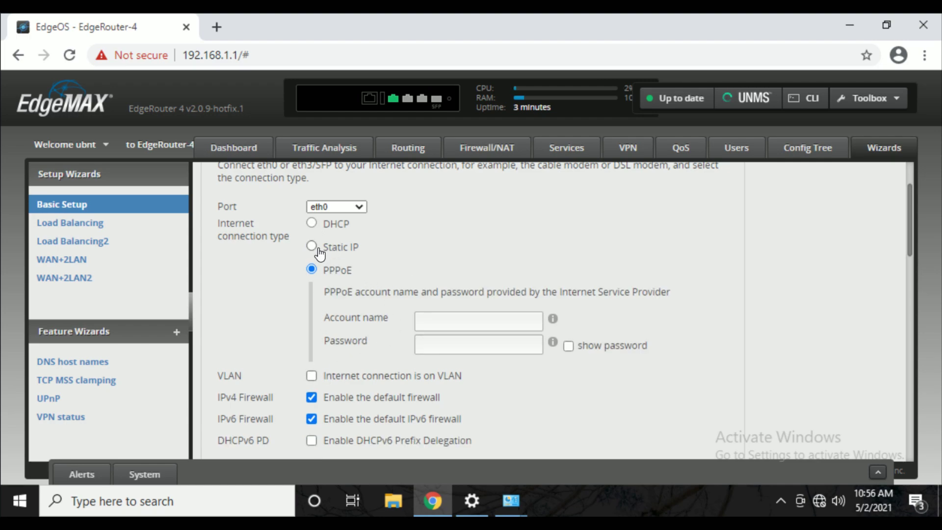
left_click(311, 223)
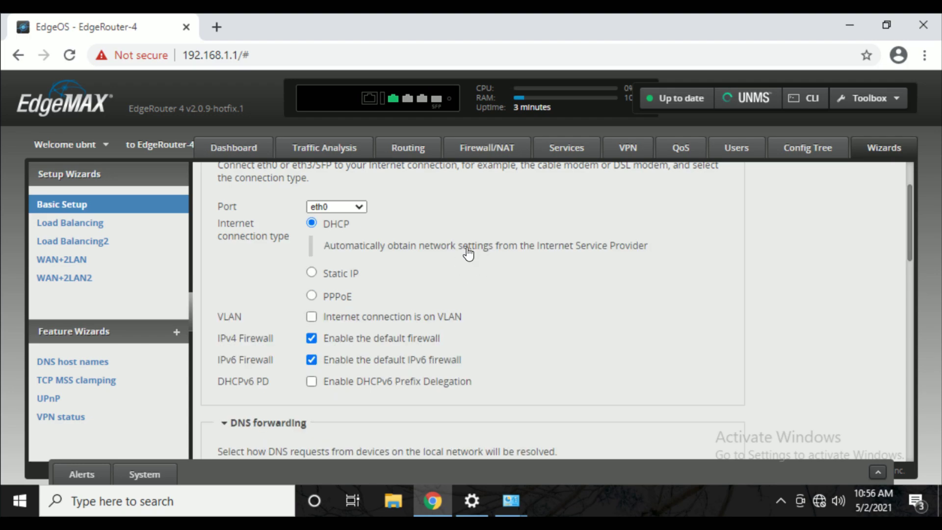
scroll(493, 260, "down", 2)
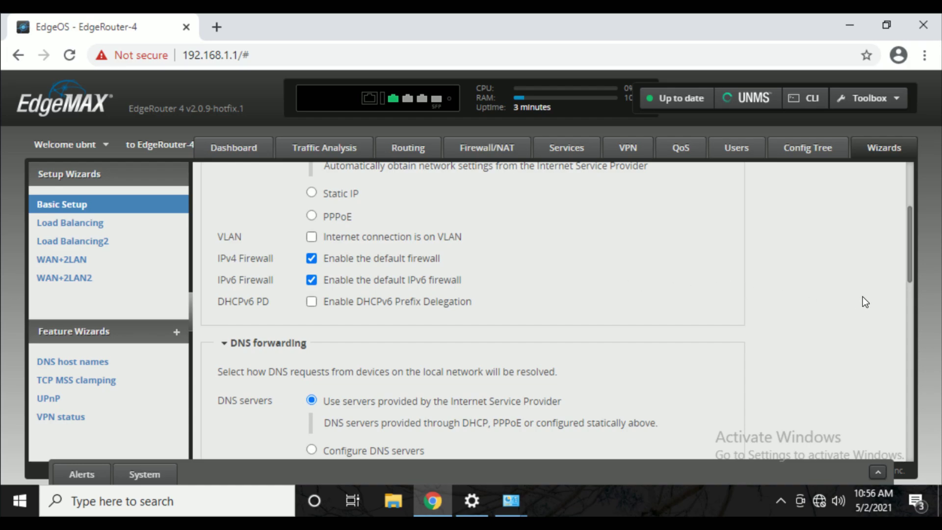
scroll(862, 296, "down", 3)
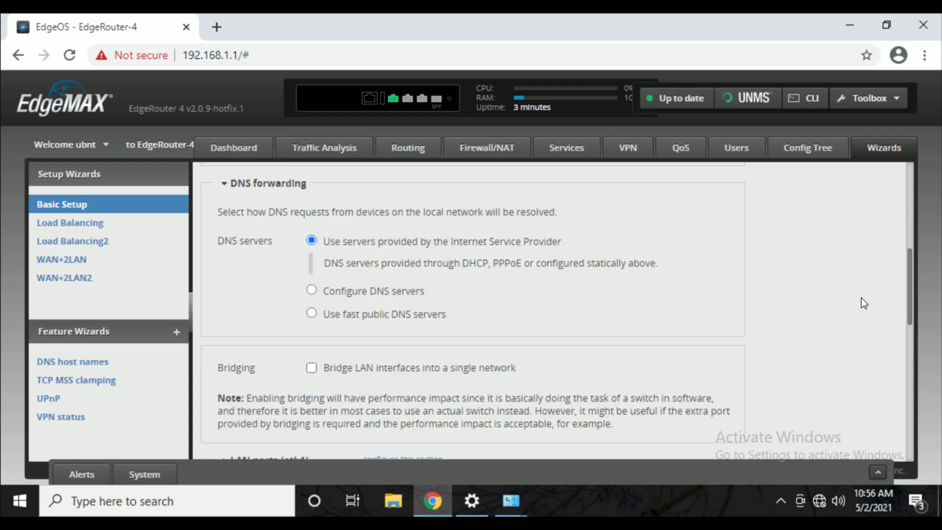
scroll(863, 302, "down", 2)
scroll(864, 303, "down", 2)
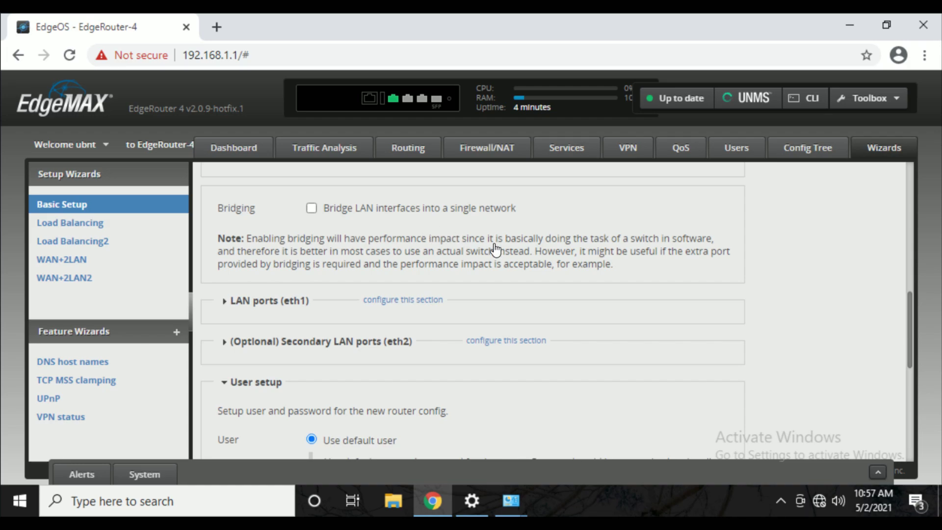
Expand the eth1 LAN port settings and check its address 192.168.1.1.
scroll(521, 285, "down", 2)
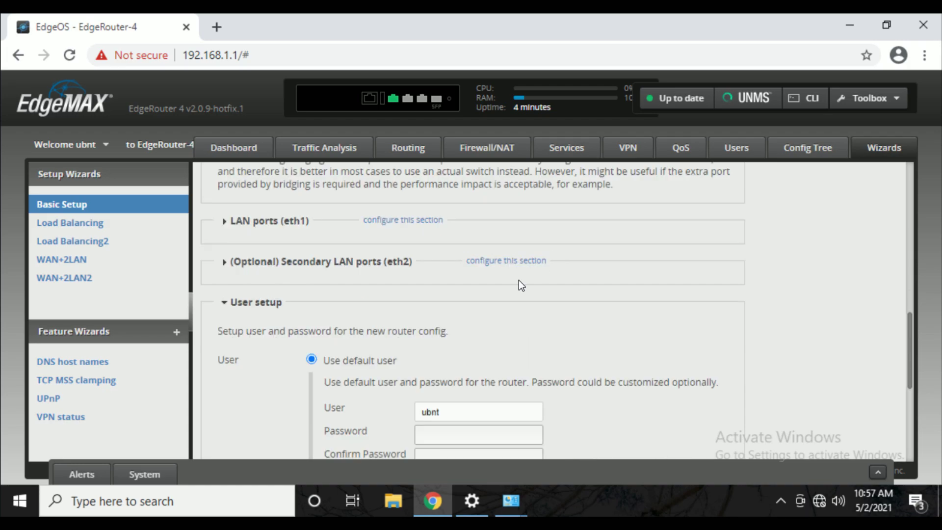
left_click(224, 220)
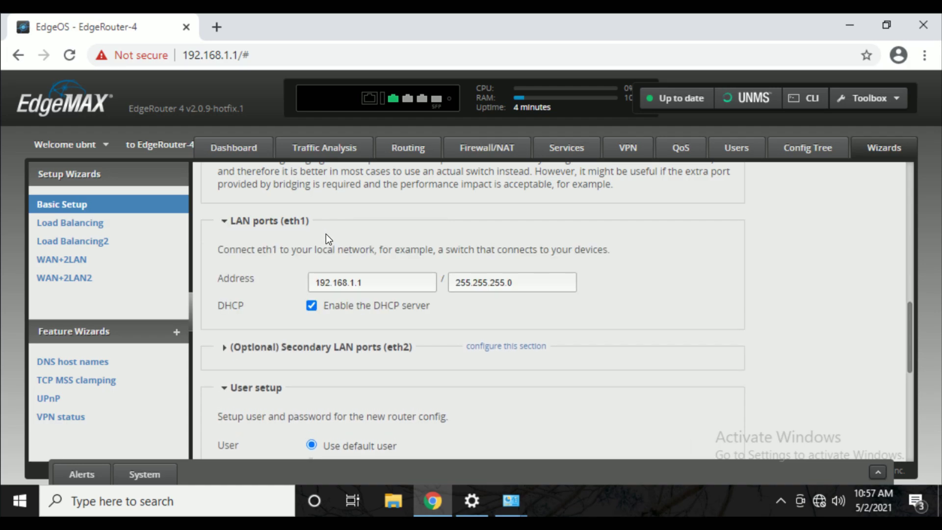
scroll(261, 250, "down", 2)
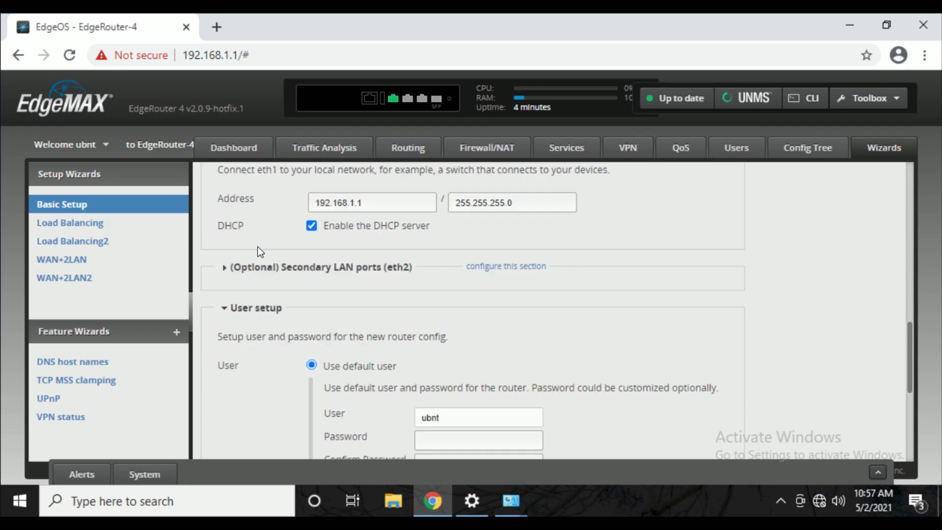
scroll(260, 250, "up", 2)
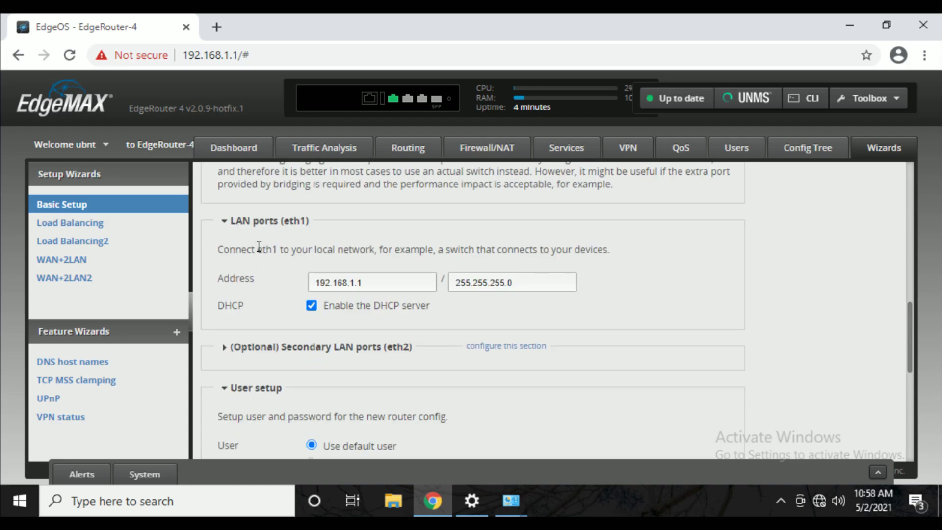
left_click(387, 282)
Expand the secondary eth2 LAN settings, keeping 192.168.2.1 with its DHCP server enabled.
left_click(224, 348)
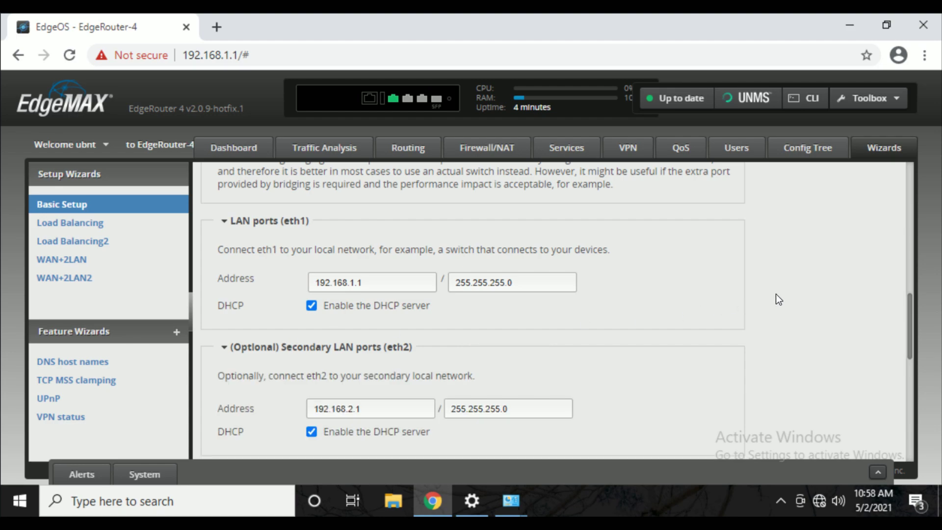
scroll(776, 295, "down", 2)
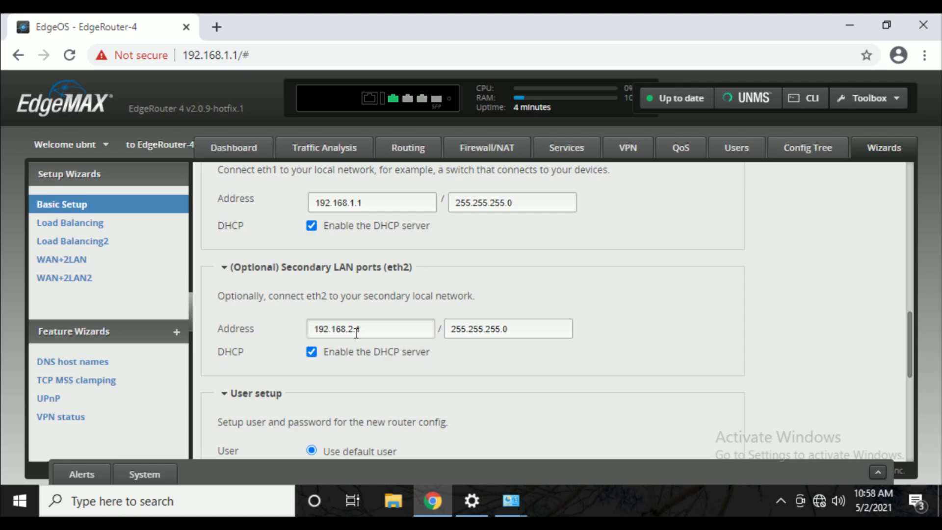
left_click(312, 351)
double_click(398, 329)
left_click(312, 352)
Keep 'Use default user' and enter the router password in both Password and Confirm Password.
scroll(800, 329, "down", 2)
scroll(810, 331, "down", 4)
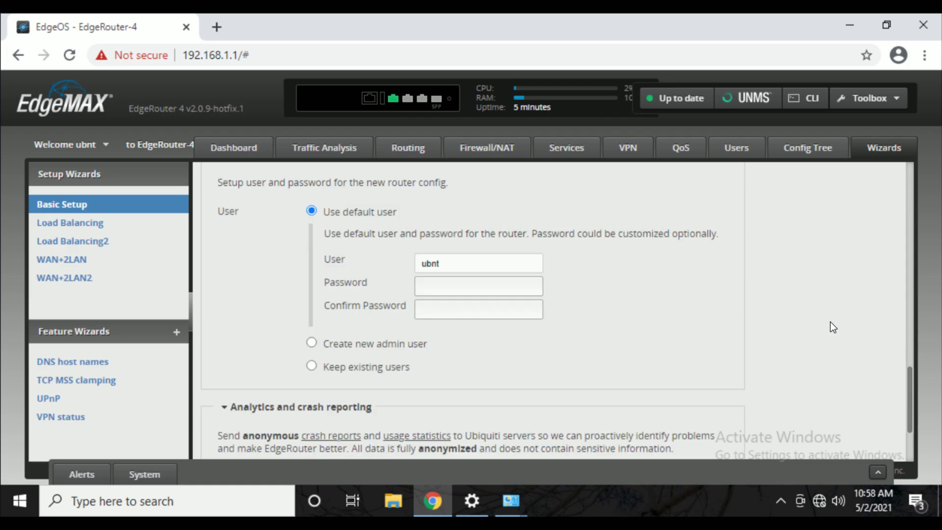
scroll(810, 314, "up", 2)
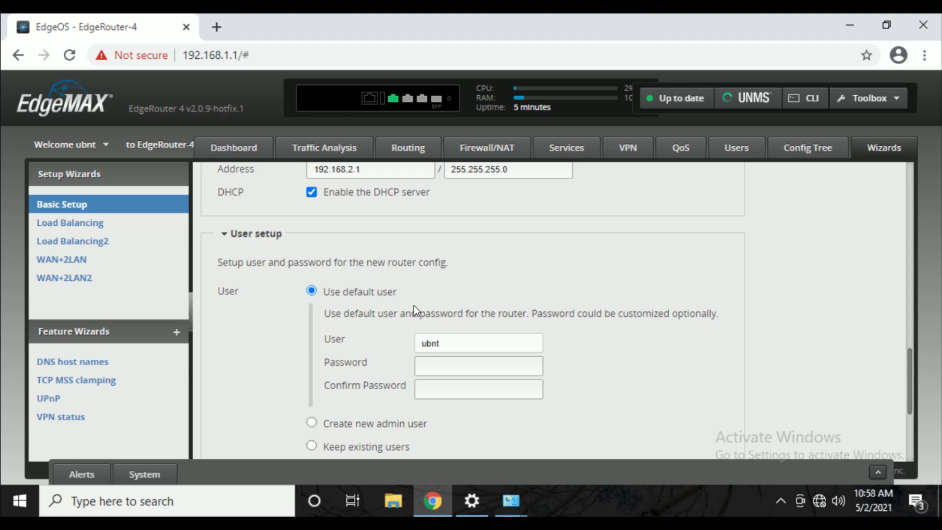
left_click(440, 366)
type("ubnt")
key("Tab")
type("ubnt")
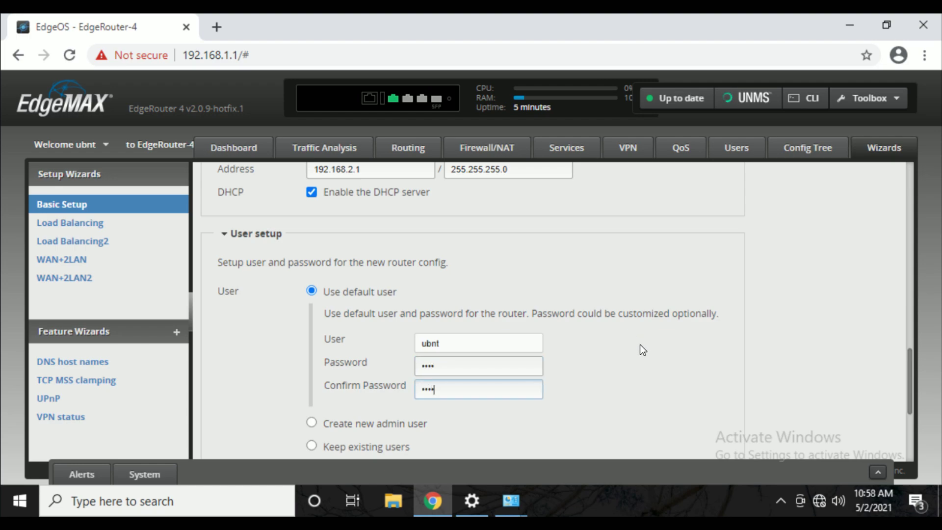
left_click_drag(474, 343, 345, 352)
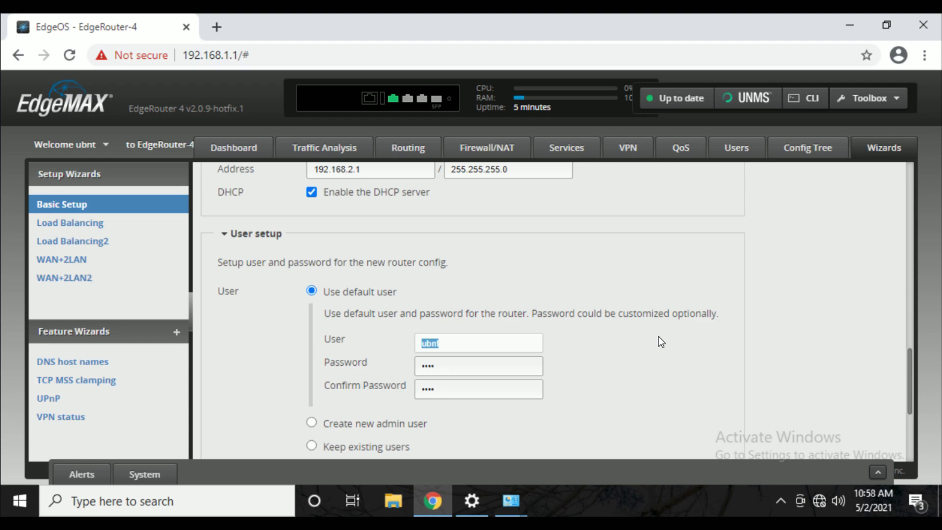
left_click(634, 347)
scroll(755, 258, "down", 2)
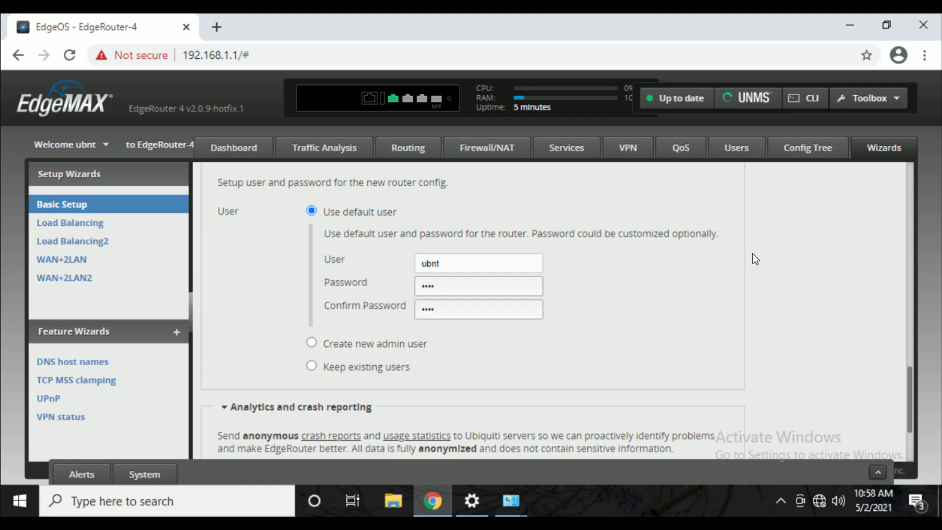
Apply the Basic Setup configuration, confirm replacing the current one, and reboot the router.
scroll(663, 274, "down", 3)
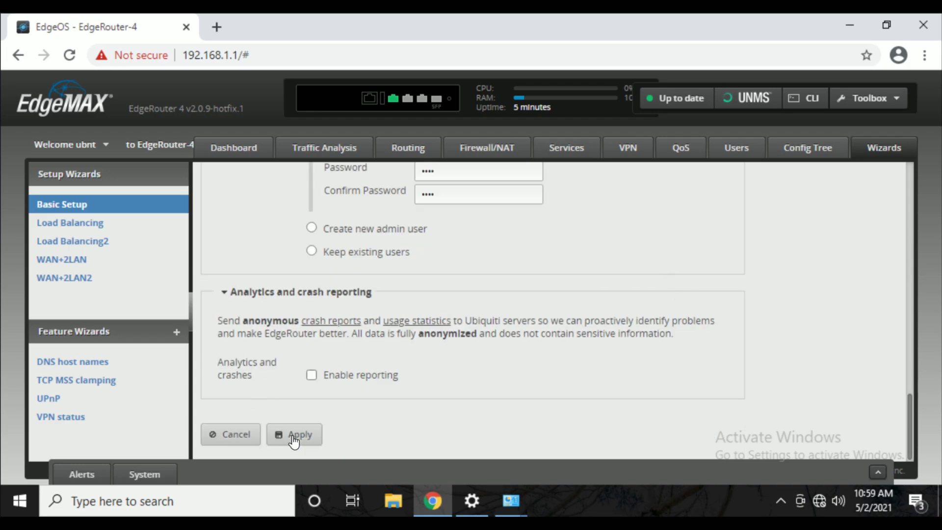
left_click(299, 436)
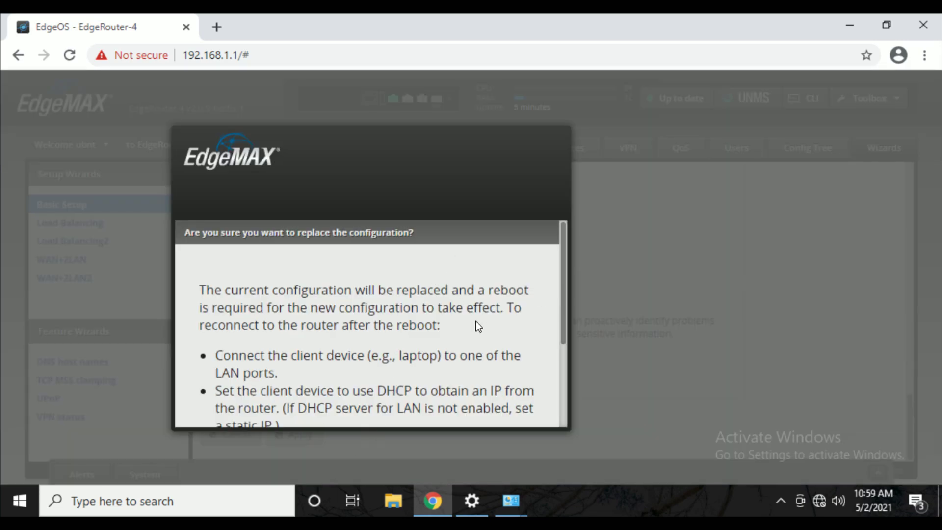
scroll(475, 323, "down", 2)
scroll(475, 324, "up", 2)
scroll(480, 318, "down", 3)
left_click(263, 399)
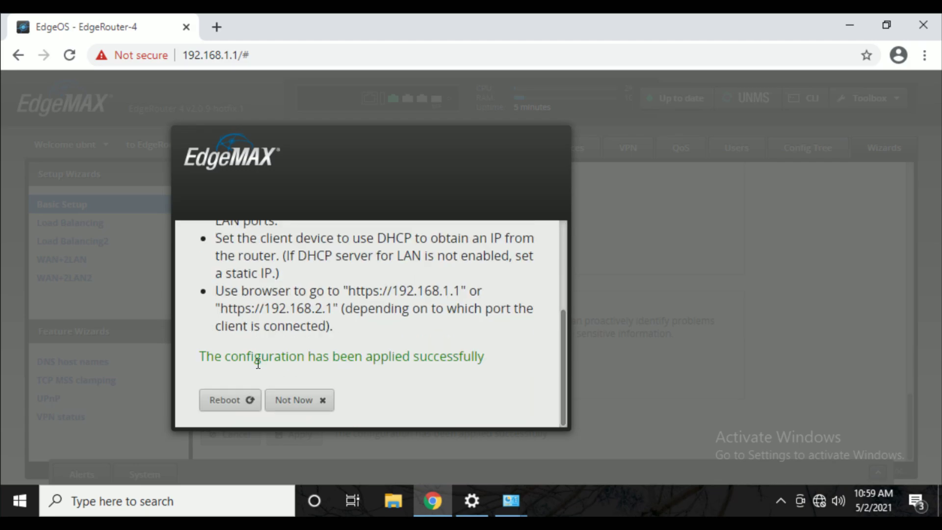
left_click(236, 405)
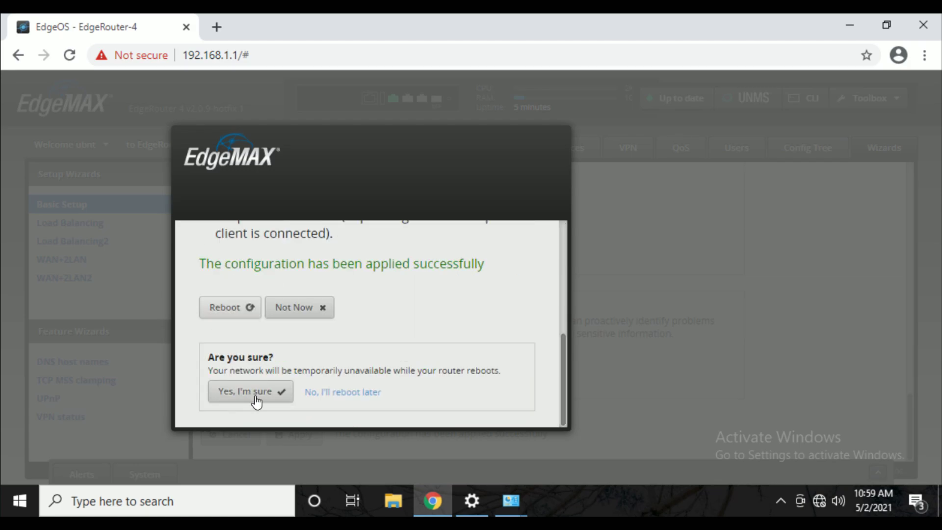
left_click(257, 392)
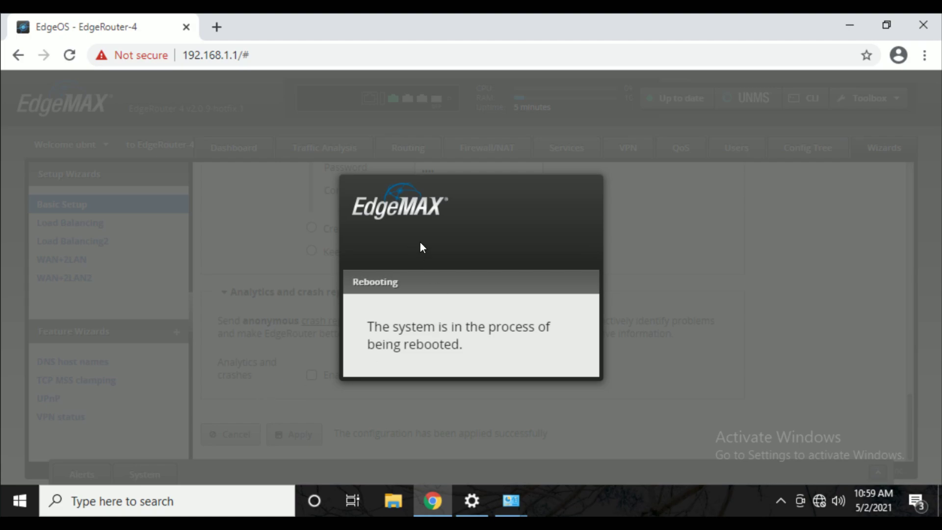
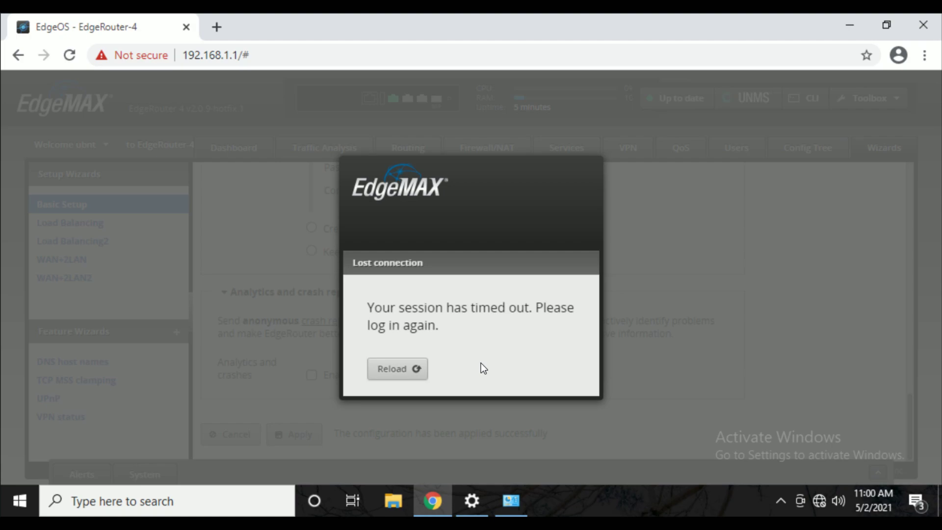
Open the Windows Start menu from the taskbar.
left_click(19, 504)
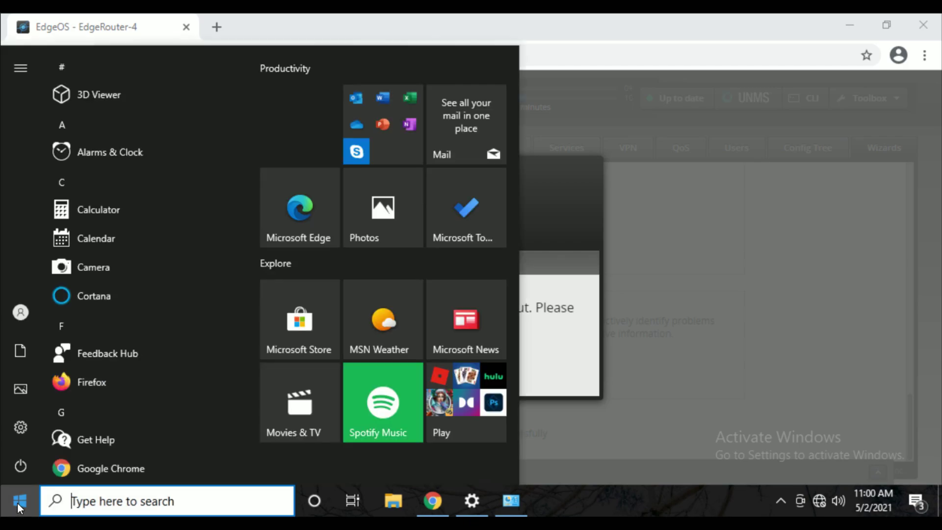
Launch Command Prompt and release the PC's IP address with ipconfig /release.
type("cmd")
key("Return")
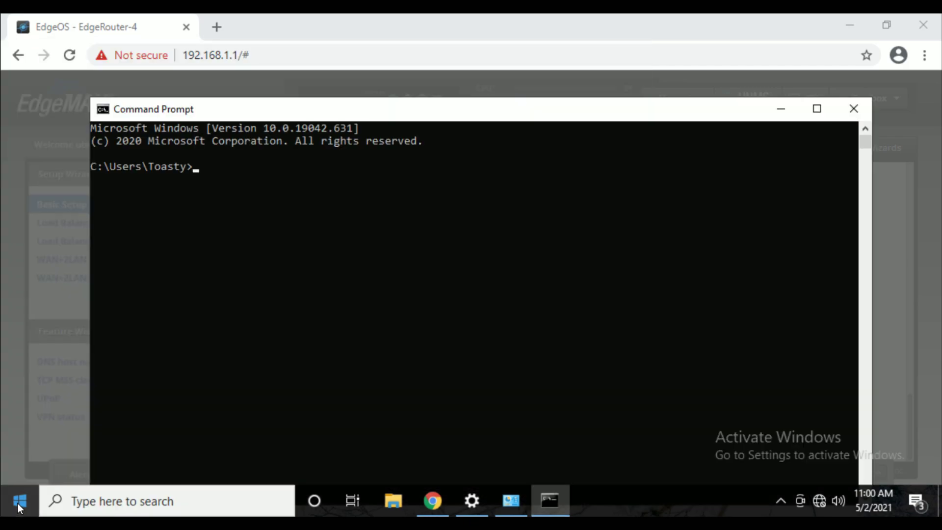
type("ipconfig /")
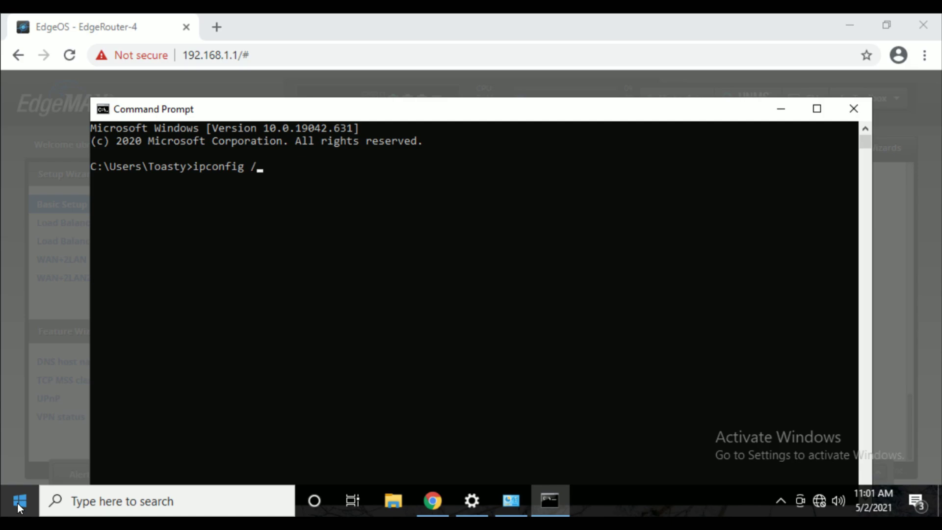
type("release")
key("Return")
Renew the address with ipconfig /renew to get 192.168.1.38, then dismiss the notification.
type("ipconf")
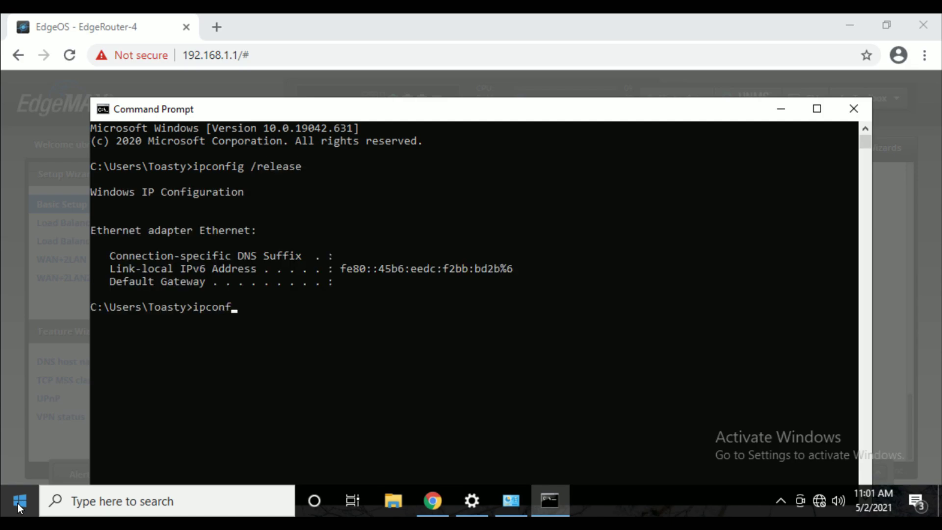
type("ig /renew")
key("Return")
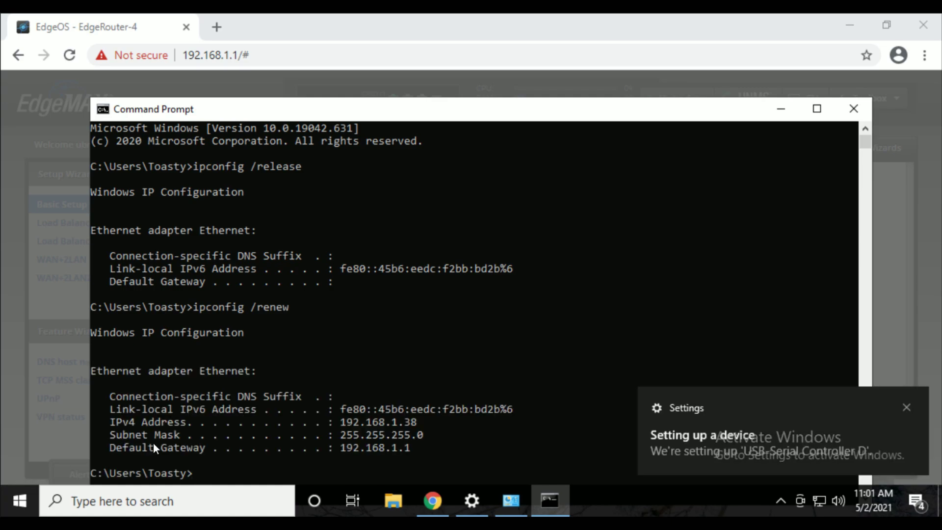
mouse_move(819, 504)
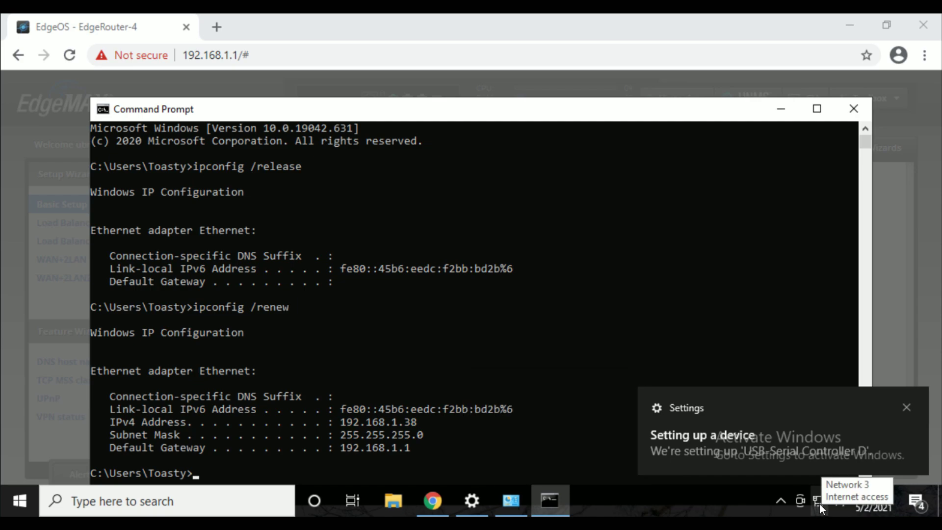
left_click(907, 407)
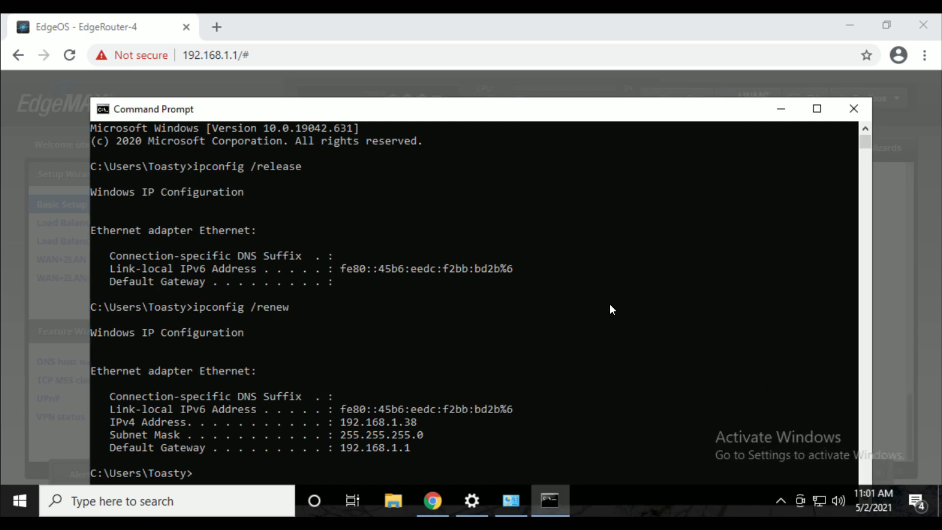
Close Command Prompt, load speedtest.net in a new Chrome tab, and return to the EdgeOS tab.
left_click(854, 108)
left_click(216, 27)
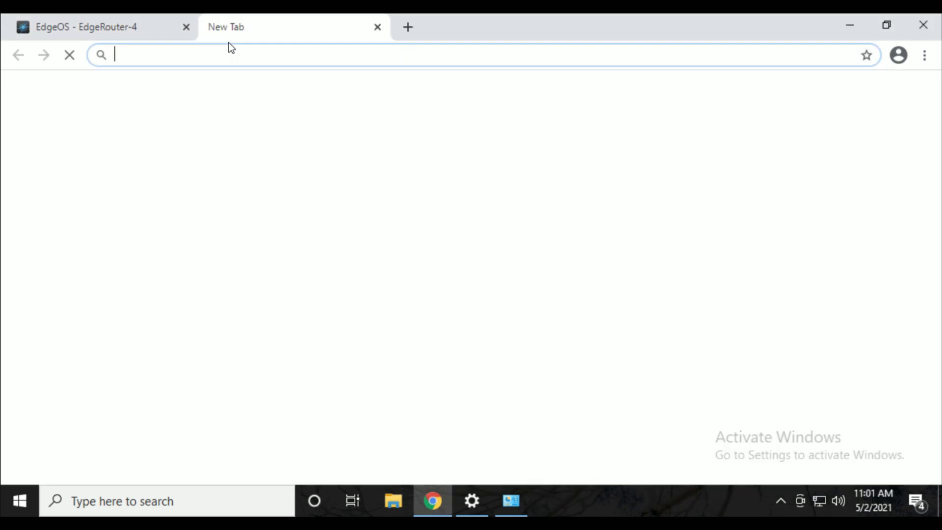
type("spp")
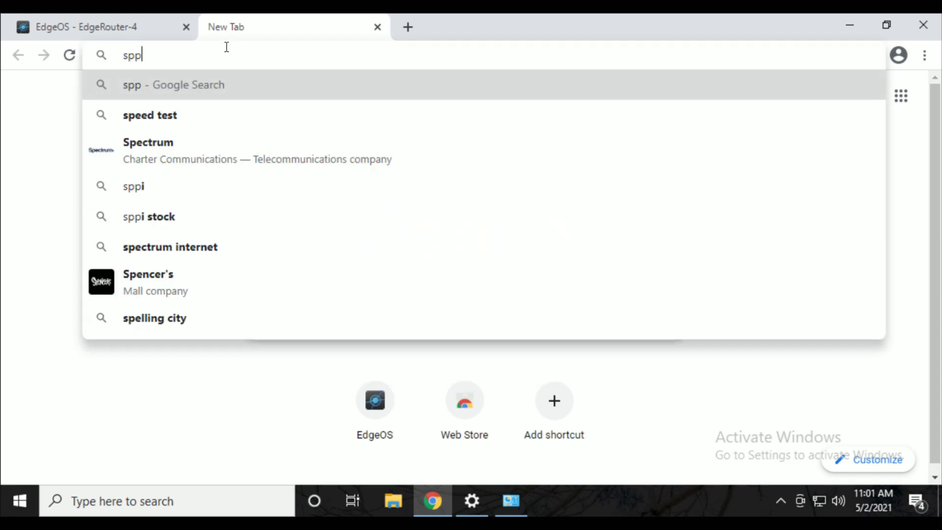
key("BackSpace")
key("BackSpace")
type("peedtest")
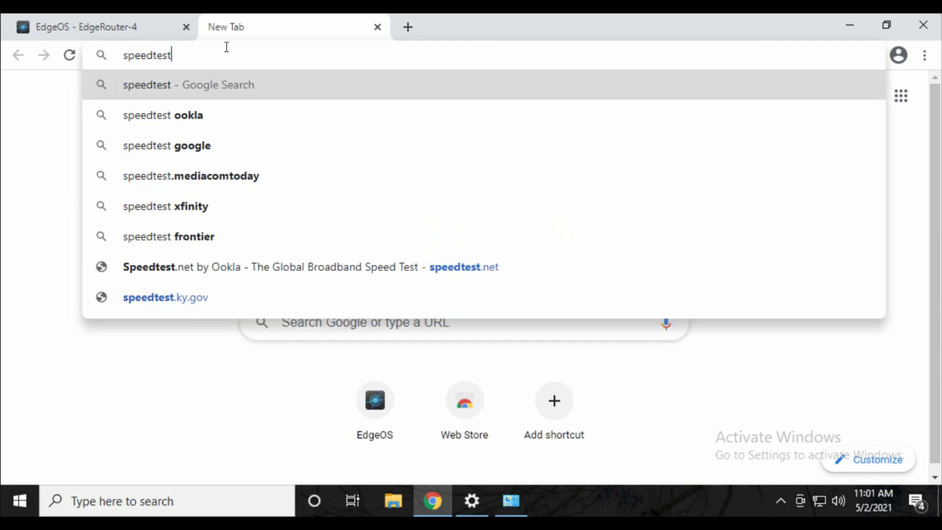
type(".net")
key("Return")
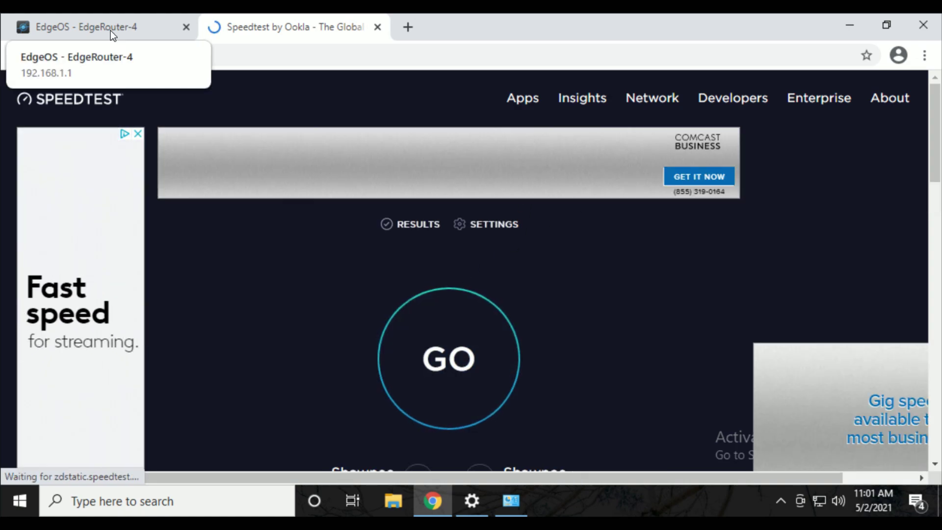
left_click(111, 31)
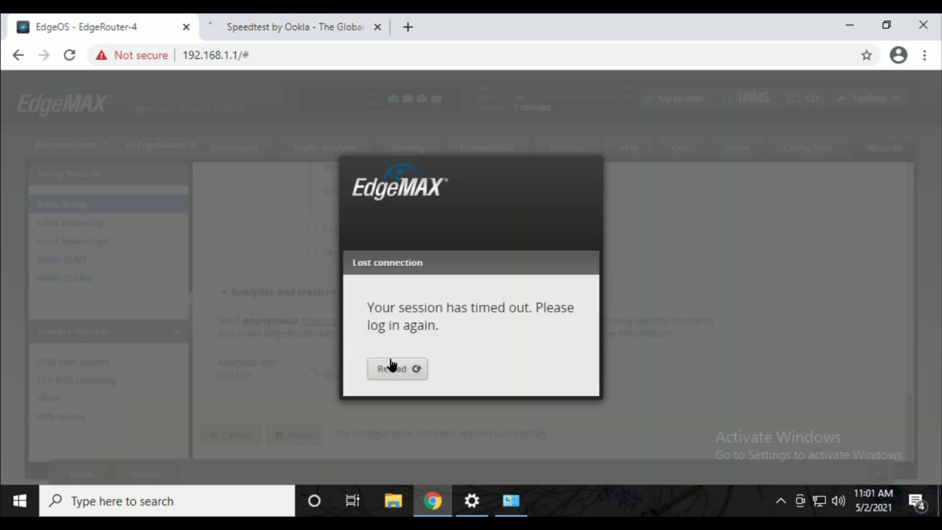
Reload the timed-out page, log back in with the router credentials, and zoom the page out.
left_click(397, 368)
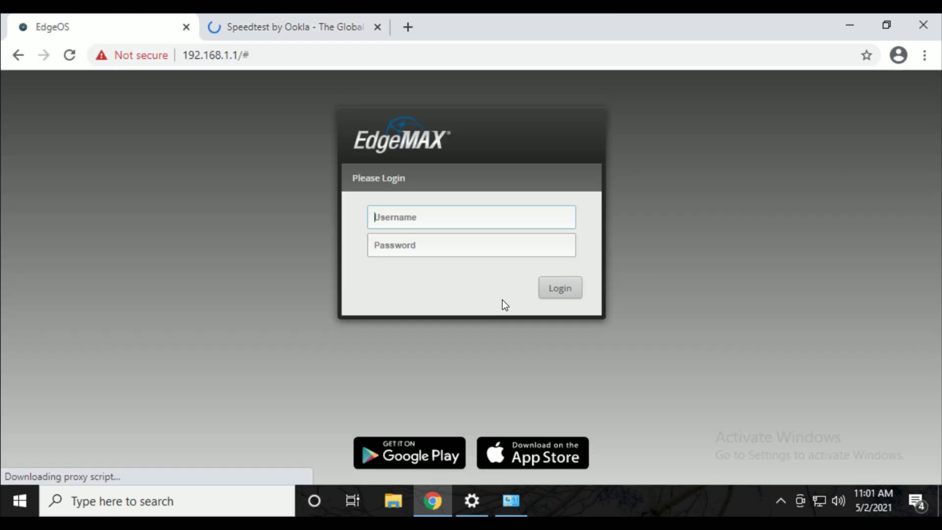
left_click(412, 220)
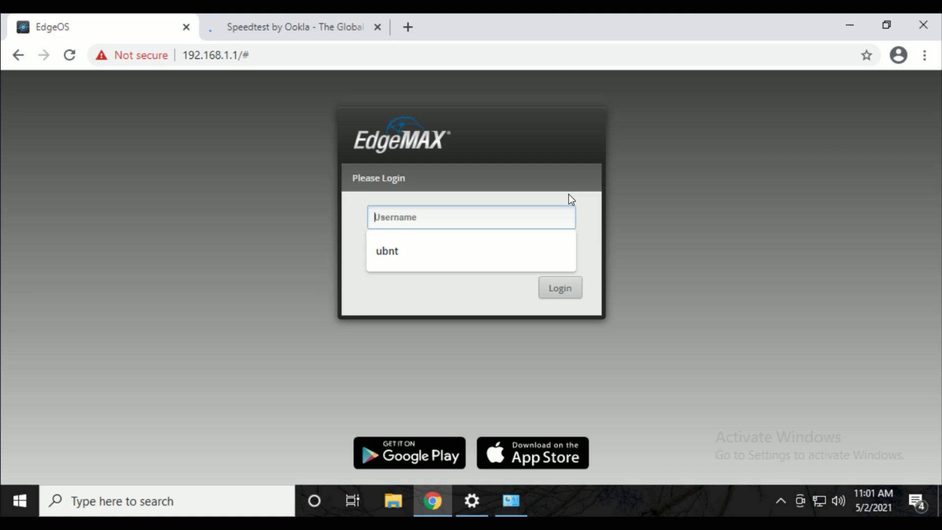
type("ubnt")
key("Tab")
type("ubnt")
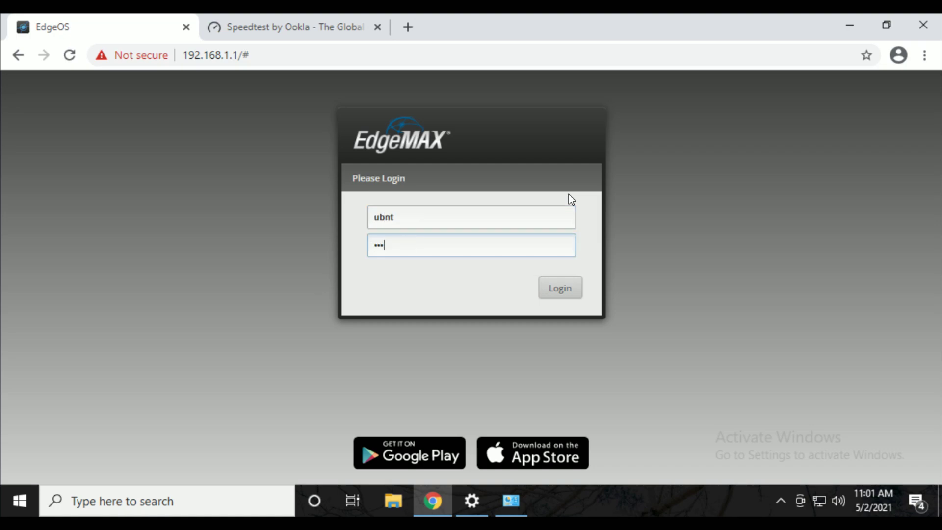
key("Return")
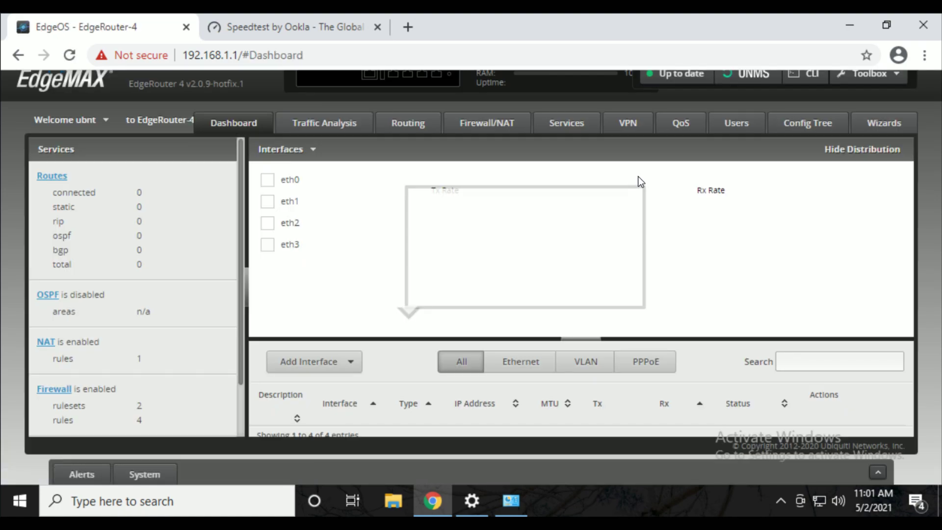
key("ctrl+minus")
key("ctrl+minus")
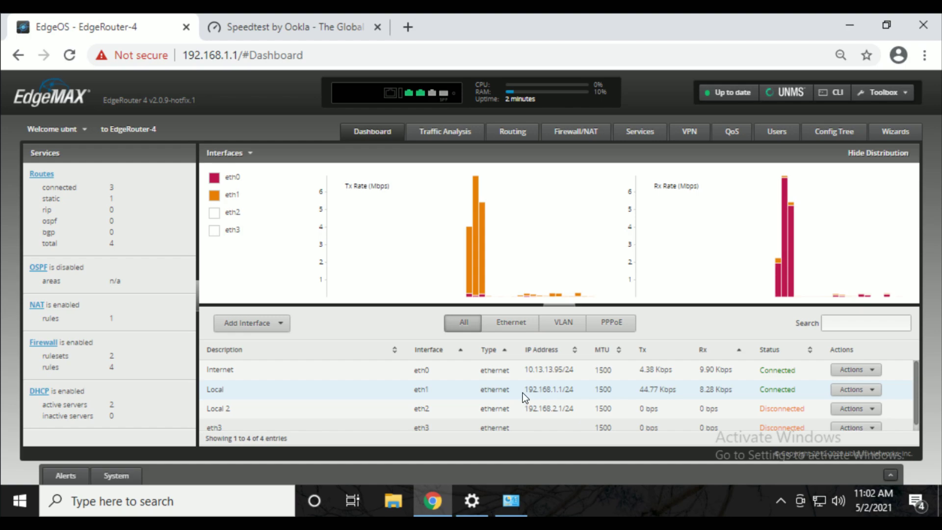
Highlight Local's 192.168.1.1/24 Connected entry and the Internet IP 10.13.13.95/24 on the Dashboard.
left_click_drag(205, 393, 239, 391)
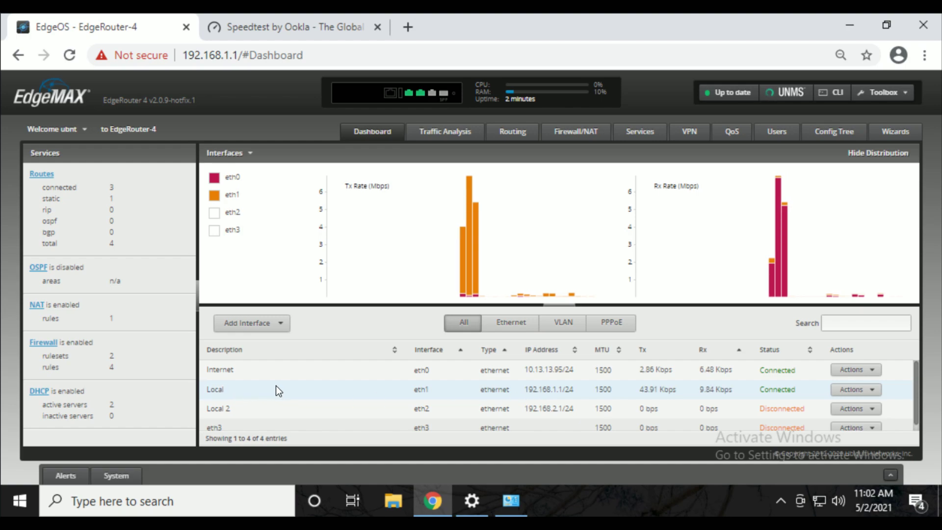
left_click_drag(524, 390, 575, 390)
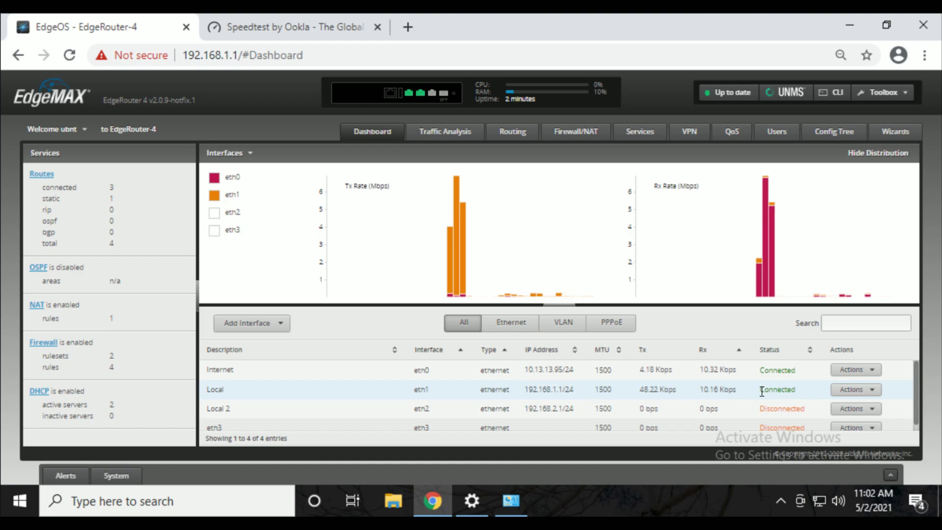
left_click_drag(760, 389, 803, 391)
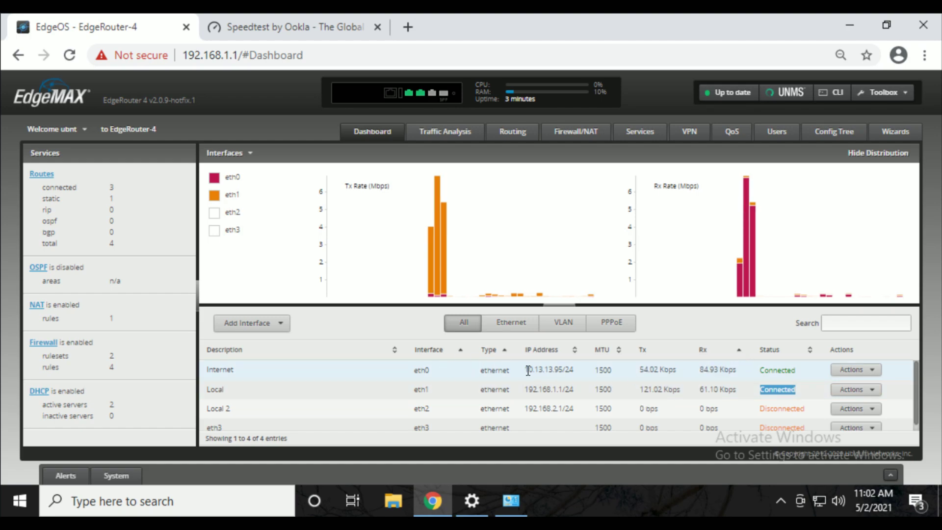
left_click_drag(524, 369, 581, 370)
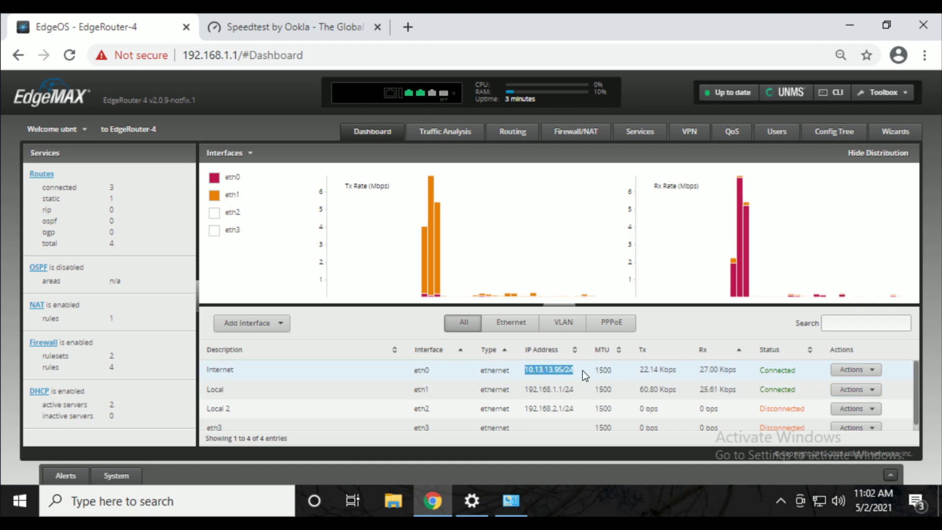
left_click(694, 390)
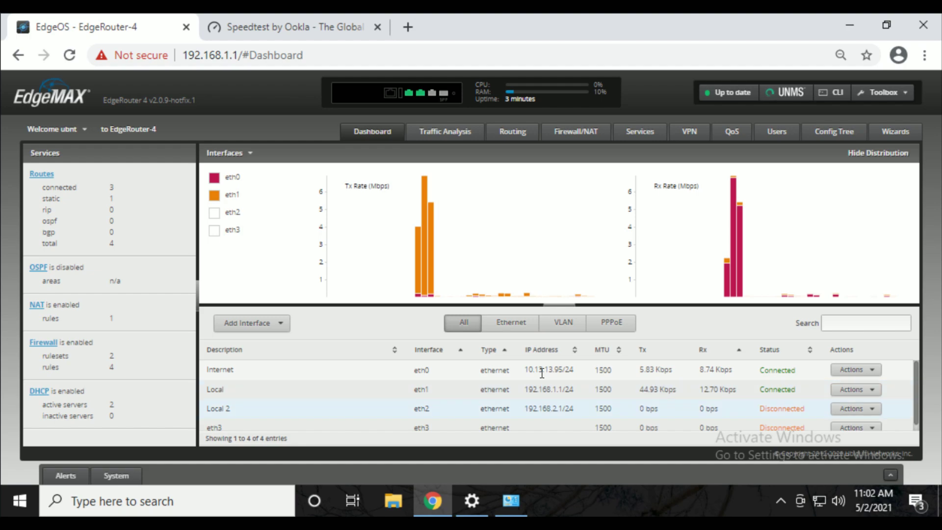
triple_click(573, 371)
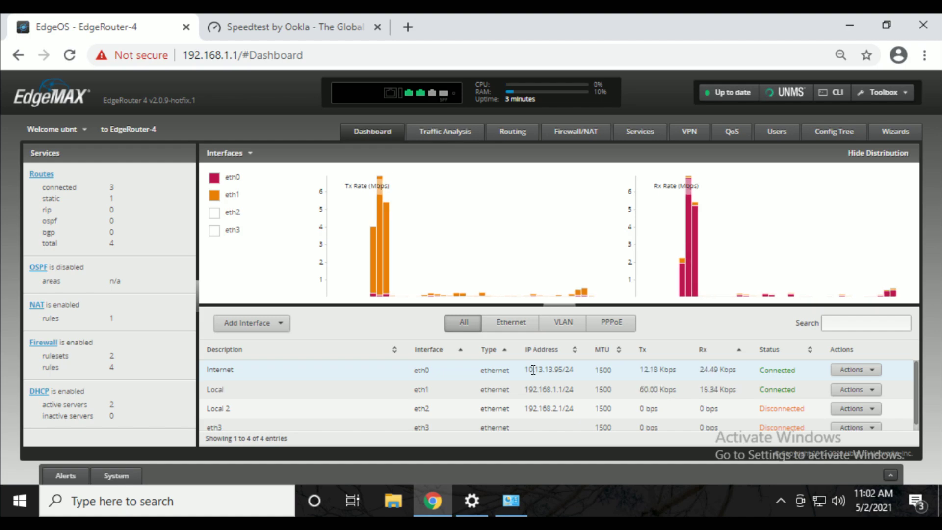
left_click_drag(524, 370, 583, 376)
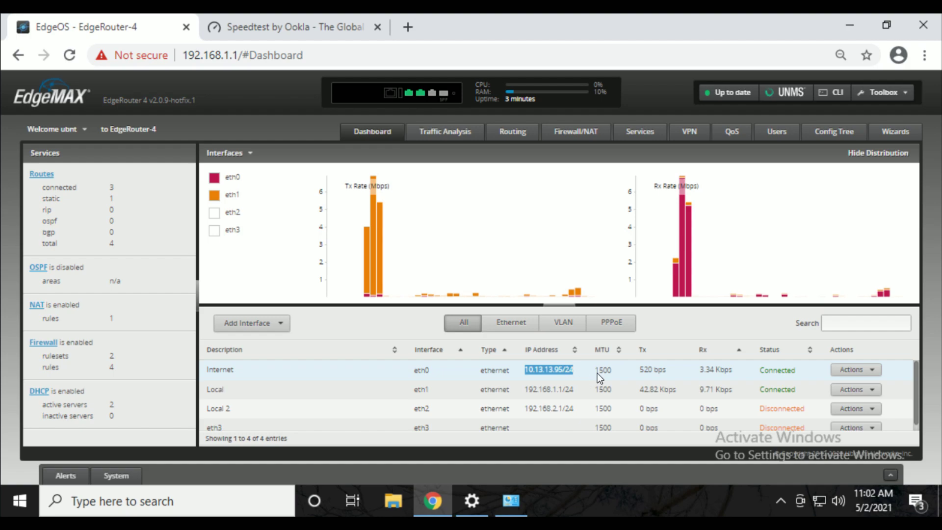
left_click(615, 375)
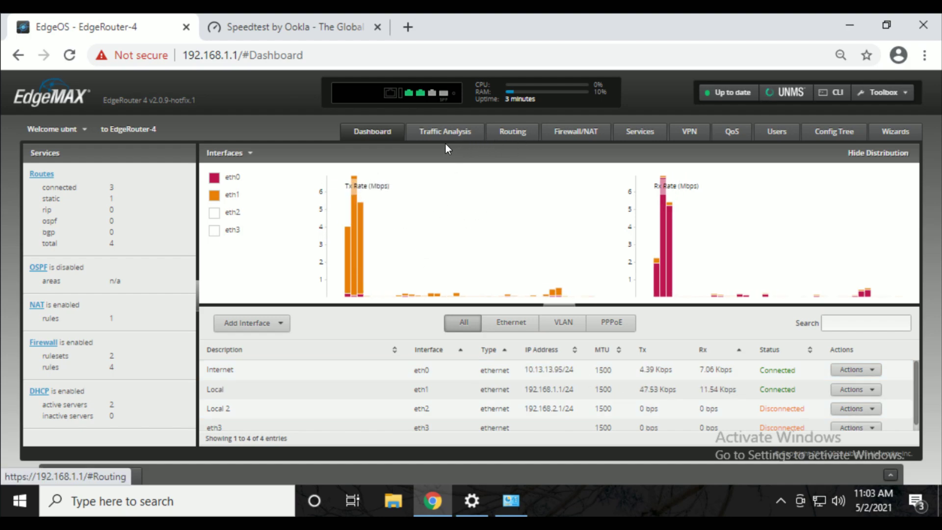
Show Firewall/NAT > Firewall Policies with WAN_IN and WAN_LOCAL, then launch the CLI console.
left_click(577, 136)
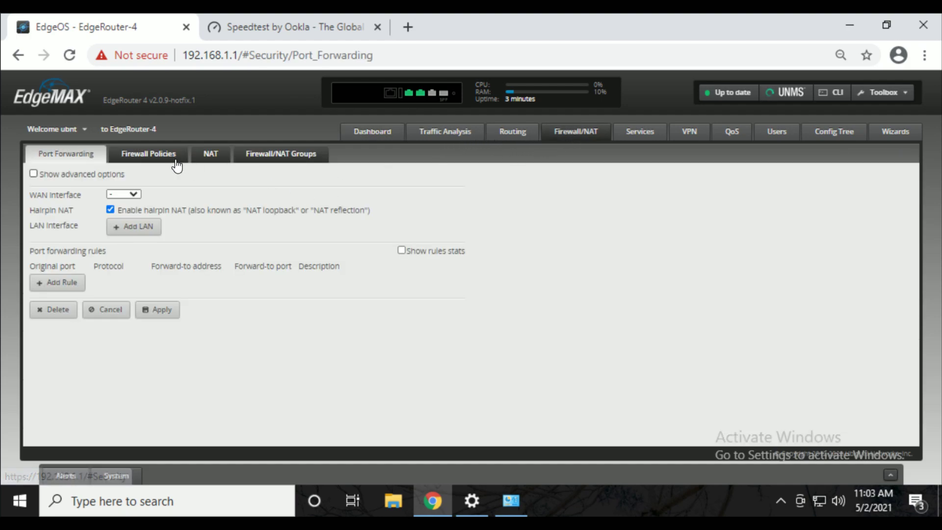
left_click(177, 164)
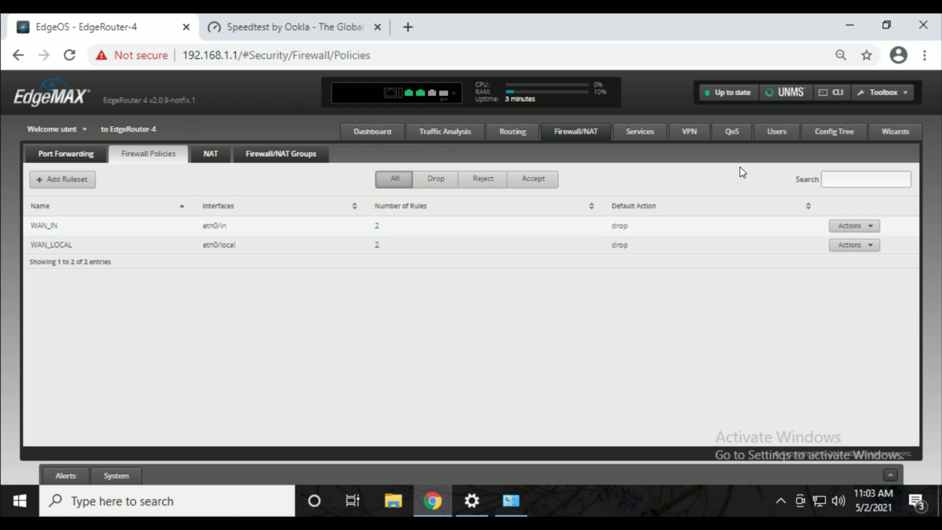
left_click(832, 92)
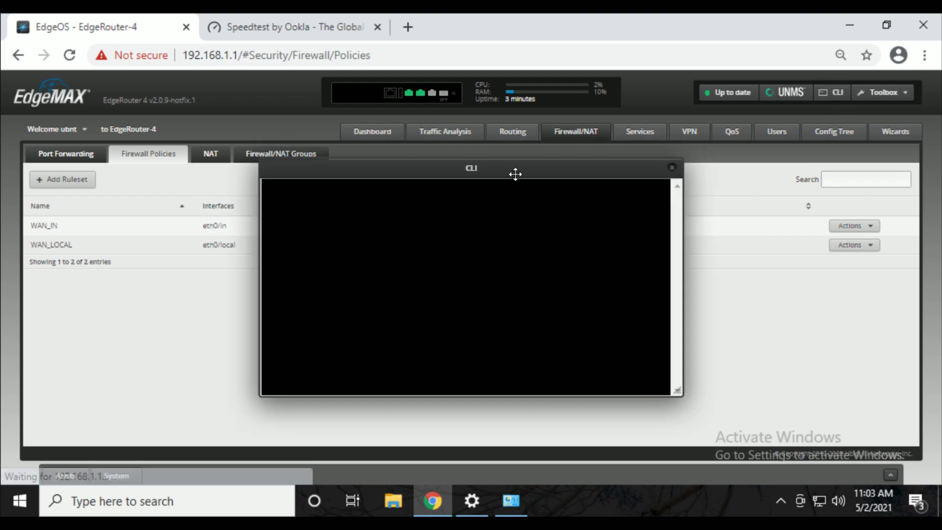
Reposition the console window and log in to the router shell with the admin username and password.
left_click_drag(515, 174, 497, 150)
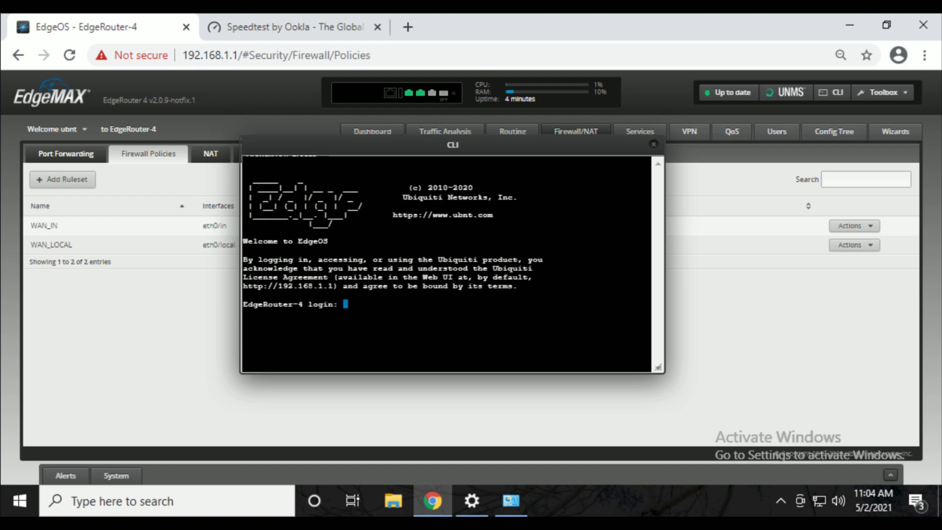
type("ubnt")
key("Return")
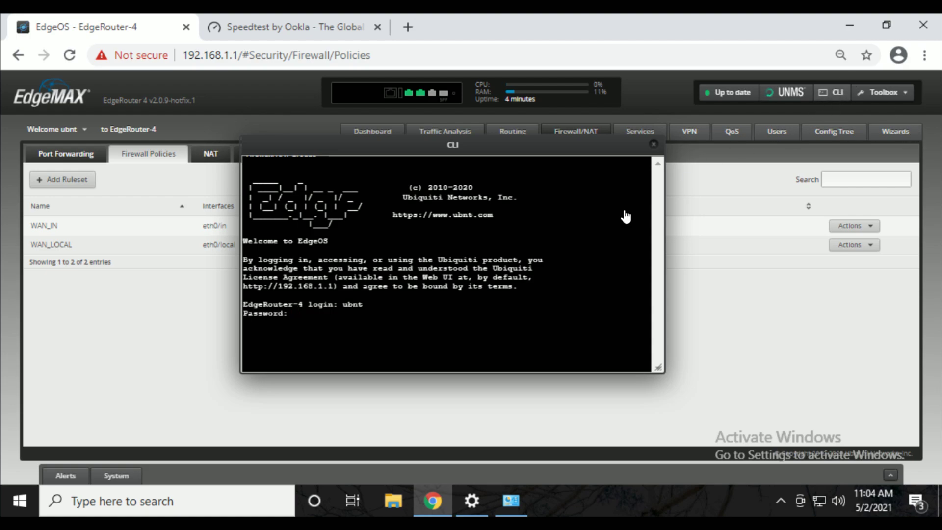
type("ubnt")
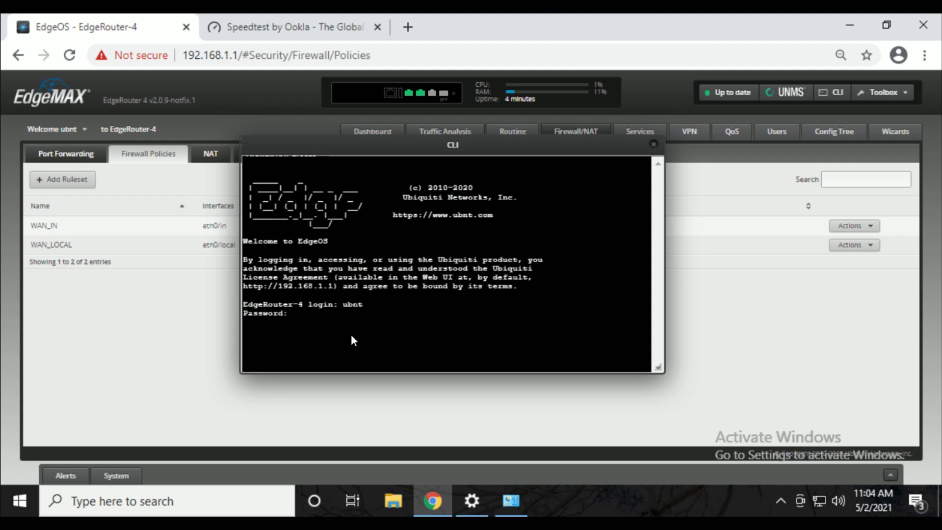
key("Return")
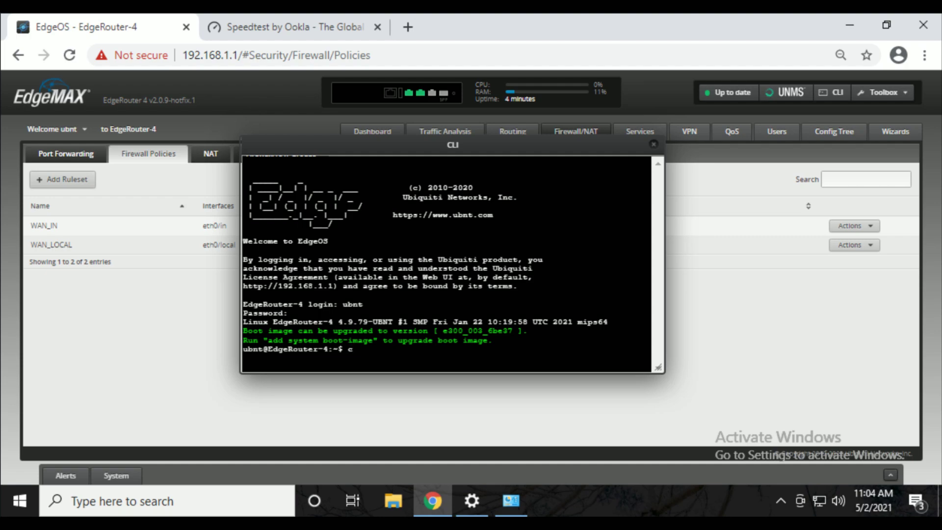
Enter configuration mode and try set system offload hwnat enable.
type("configure")
key("Return")
type("set syst")
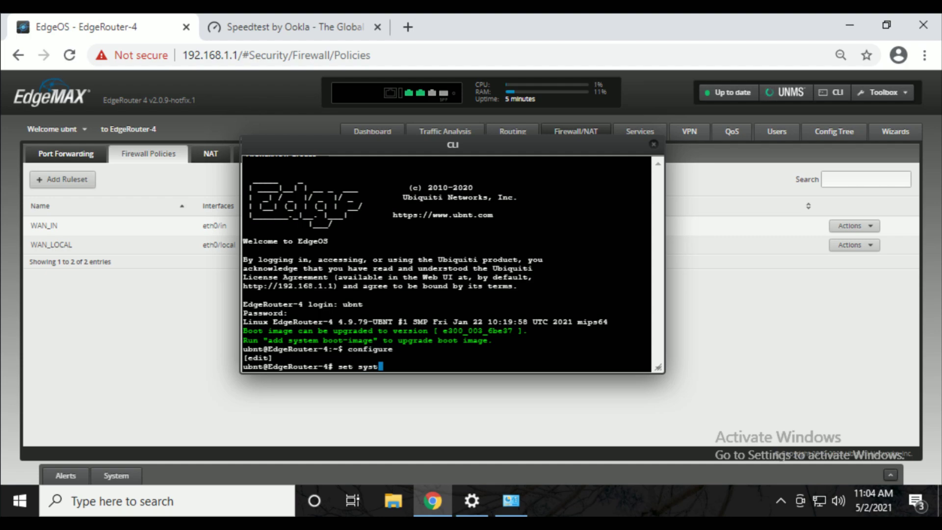
type("em offload")
key("Tab")
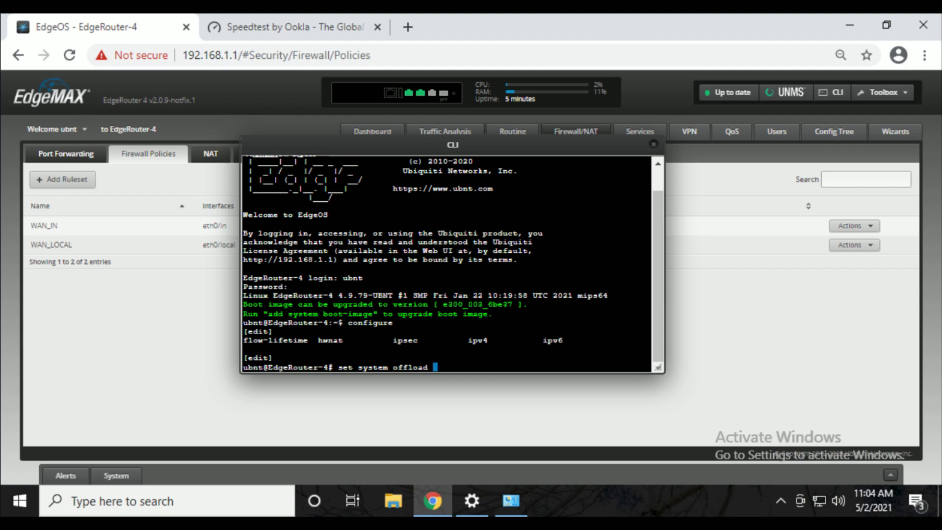
type("hwnat enable")
key("Return")
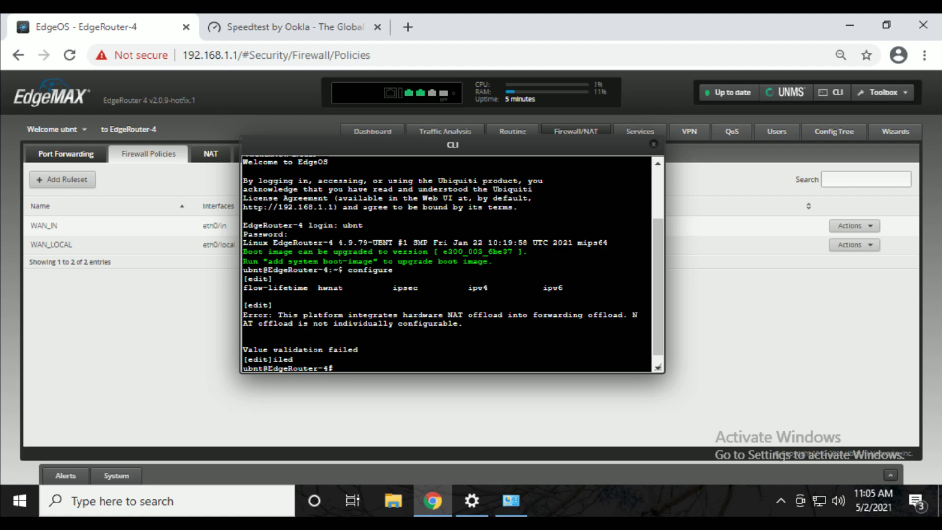
Enable IPv4 forwarding offload with set system offload ipv4 forwarding enable.
key("Up")
key("BackSpace")
key("BackSpace")
key("BackSpace")
key("BackSpace")
key("BackSpace")
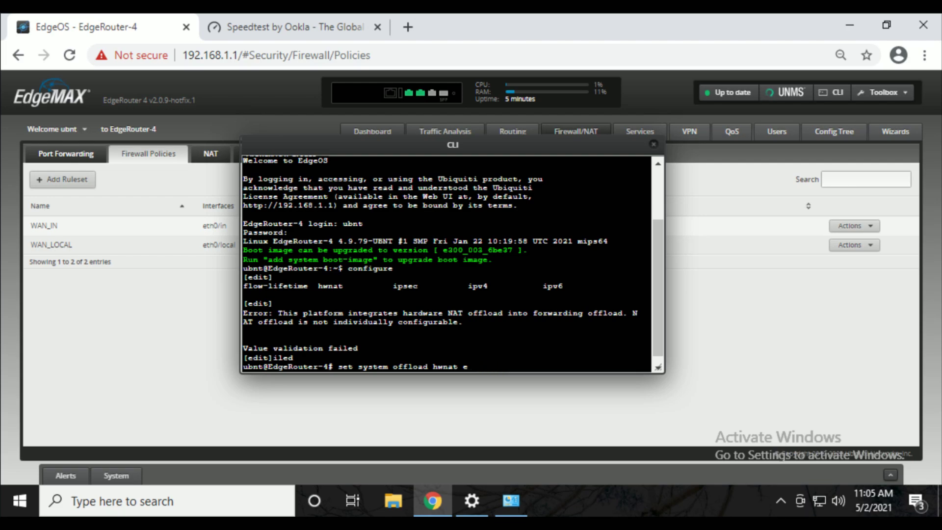
key("BackSpace")
key("BackSpace")
key("BackSpace")
key("BackSpace")
key("BackSpace")
key("BackSpace")
key("BackSpace")
key("BackSpace")
type("ipv")
key("Tab")
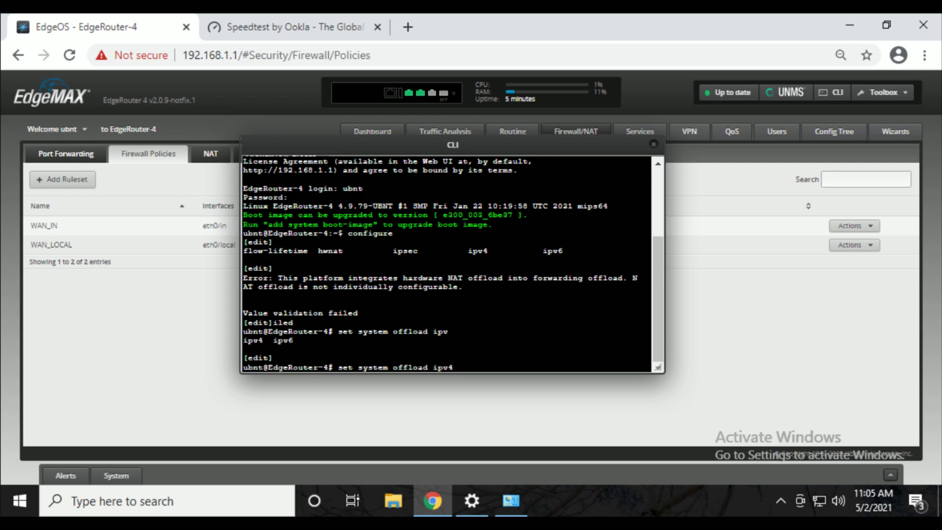
type("4")
key("Tab")
type("for")
key("Tab")
key("Tab")
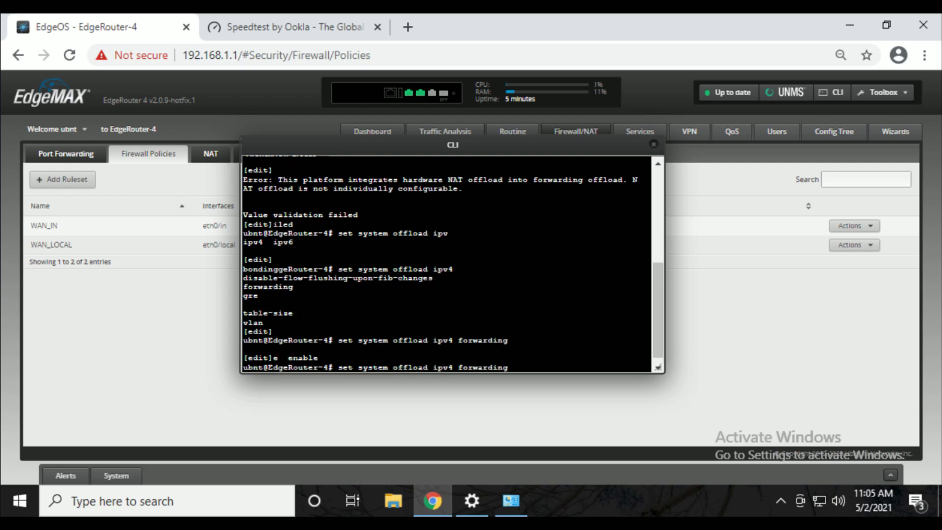
type("enable")
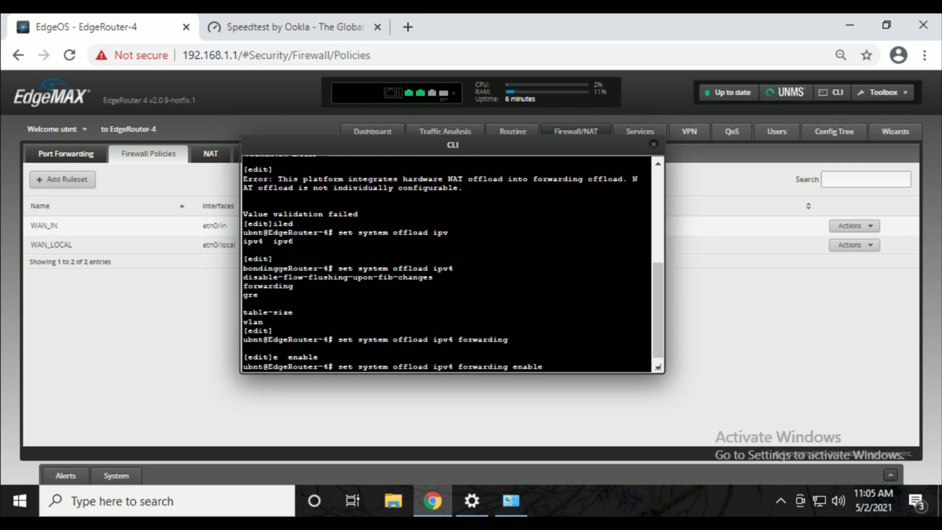
key("Return")
Enable IPv4 VLAN, GRE and PPPoE offload.
key("Up")
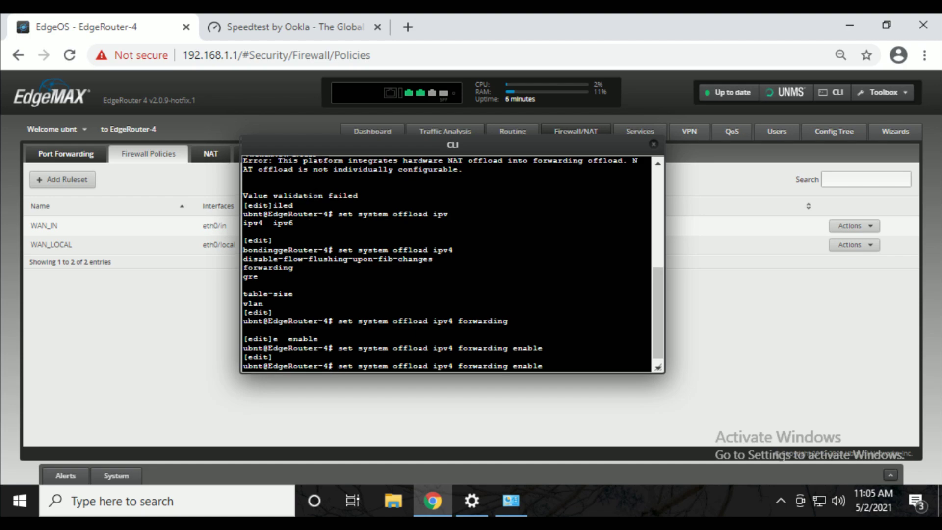
key("BackSpace")
key("BackSpace")
key("BackSpace")
key("BackSpace")
key("BackSpace")
key("BackSpace")
key("BackSpace")
key("BackSpace")
key("BackSpace")
key("BackSpace")
key("BackSpace")
key("BackSpace")
key("BackSpace")
key("BackSpace")
key("BackSpace")
key("BackSpace")
key("BackSpace")
type("vlan enable")
key("Return")
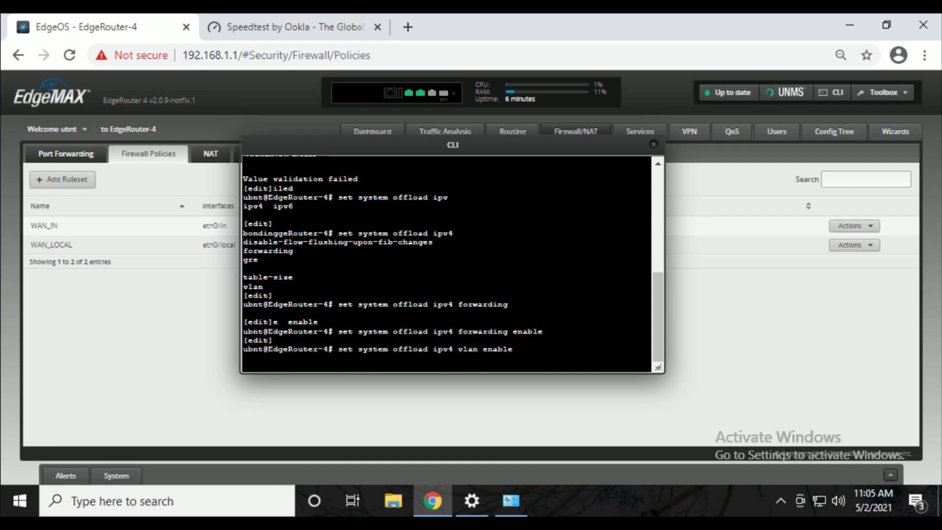
key("Up")
key("BackSpace")
key("BackSpace")
key("BackSpace")
key("BackSpace")
key("BackSpace")
key("BackSpace")
key("BackSpace")
key("BackSpace")
key("BackSpace")
key("BackSpace")
key("BackSpace")
key("Tab")
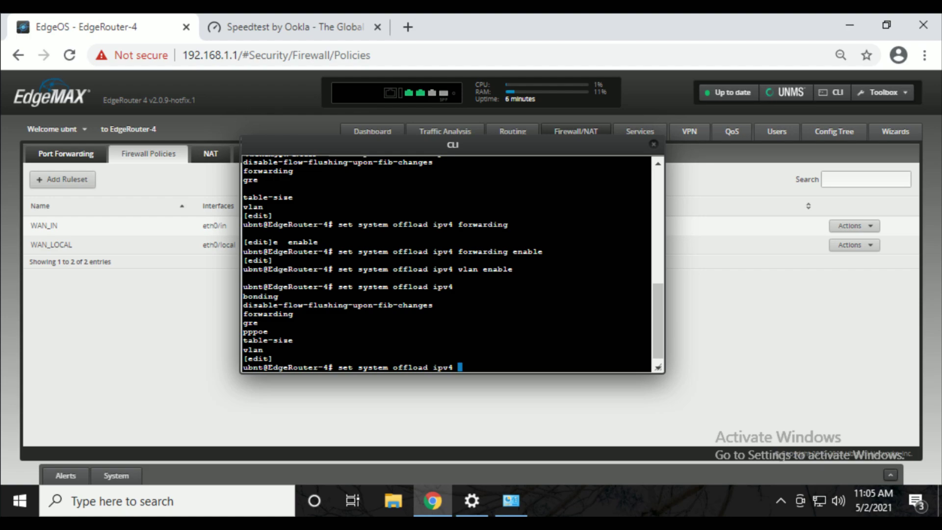
type("gre e")
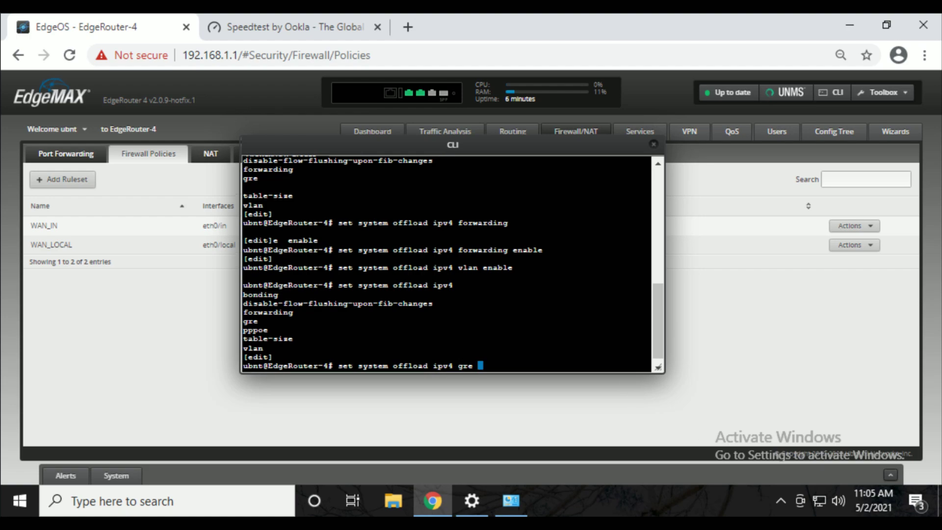
type("nable")
key("Return")
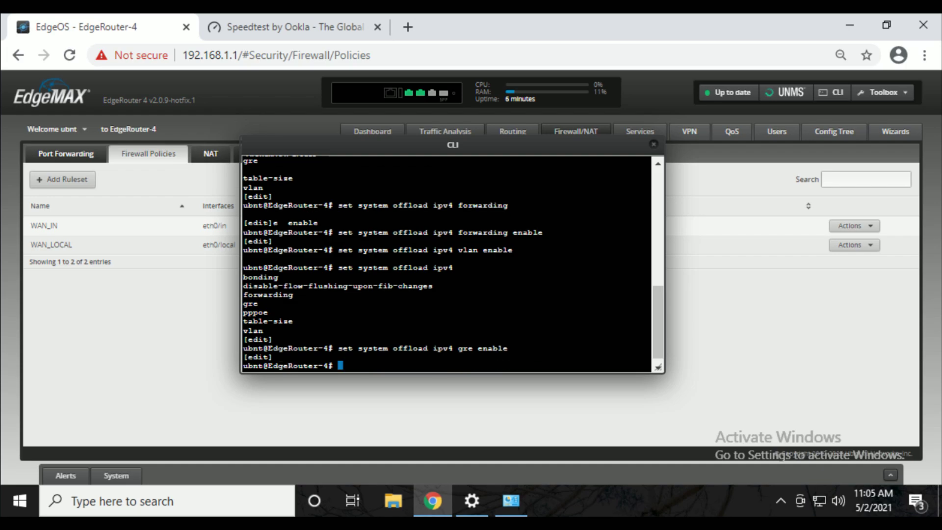
type("set system offload ipv4 pppo")
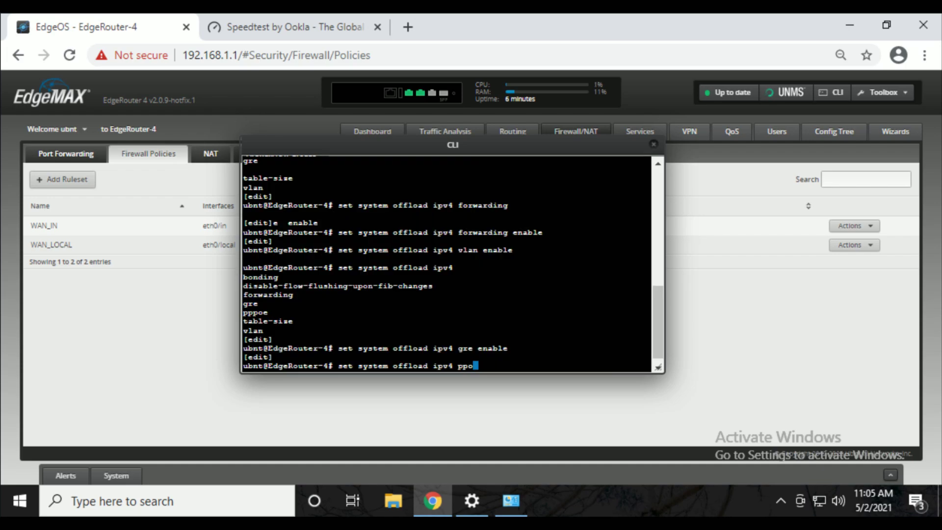
type("e enable")
key("Return")
Enable IPv6 forwarding and IPv6 VLAN offload.
key("Up")
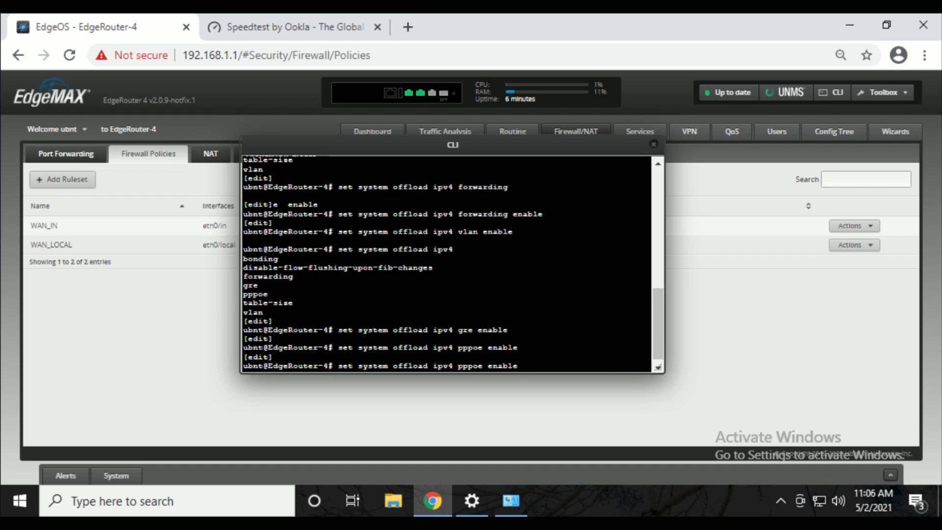
key("BackSpace")
key("BackSpace")
key("BackSpace")
key("BackSpace")
key("BackSpace")
key("BackSpace")
key("BackSpace")
key("BackSpace")
key("BackSpace")
key("BackSpace")
key("BackSpace")
key("BackSpace")
key("BackSpace")
key("BackSpace")
key("BackSpace")
type("6 forwarding enable")
key("Return")
type("set system offload ipv6 vlan")
key("Return")
key("Up")
type("enable")
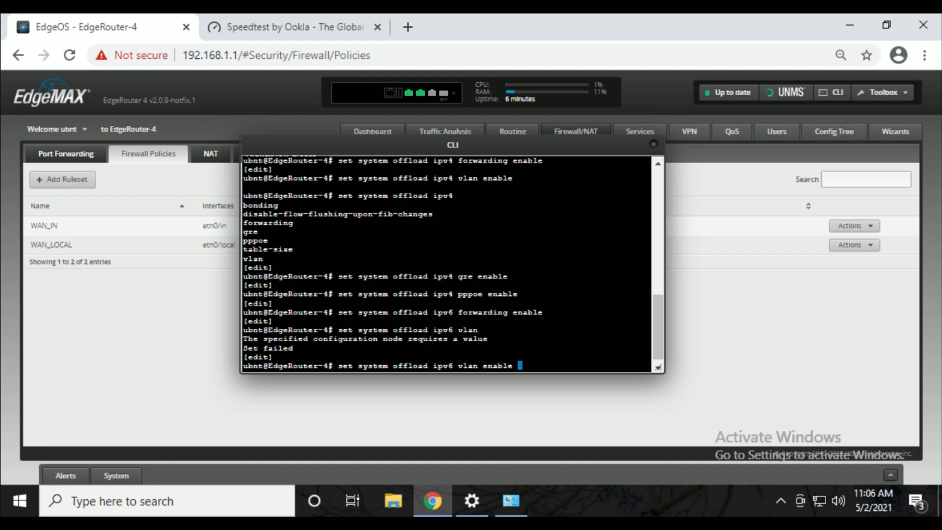
key("Return")
Attempt set system offload ipv6 pppoe enable, which fails validation.
type("set system offload ipv6")
key("Tab")
key("Tab")
type("pppoe enable")
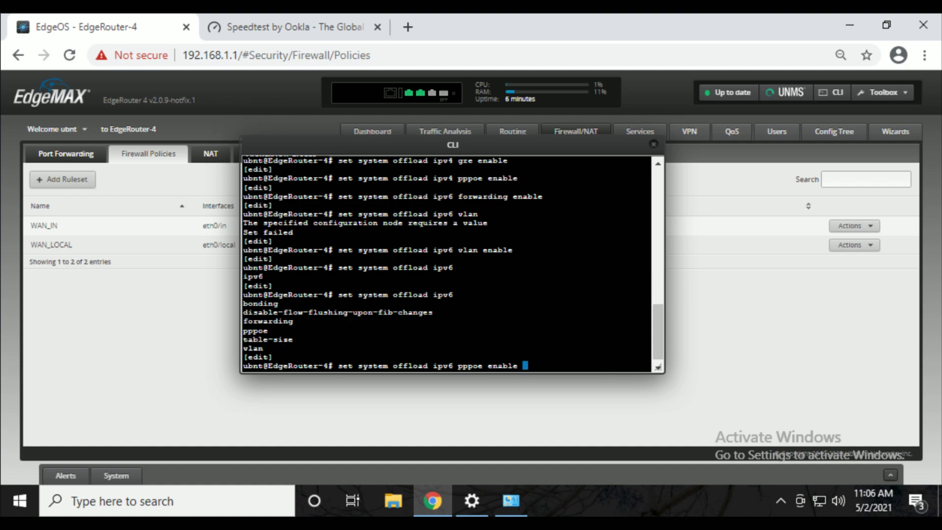
key("Return")
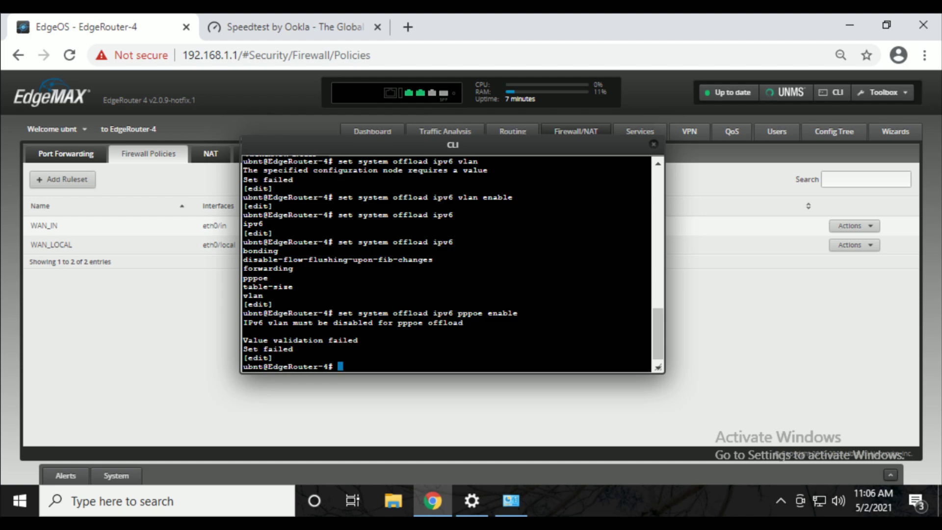
type("s")
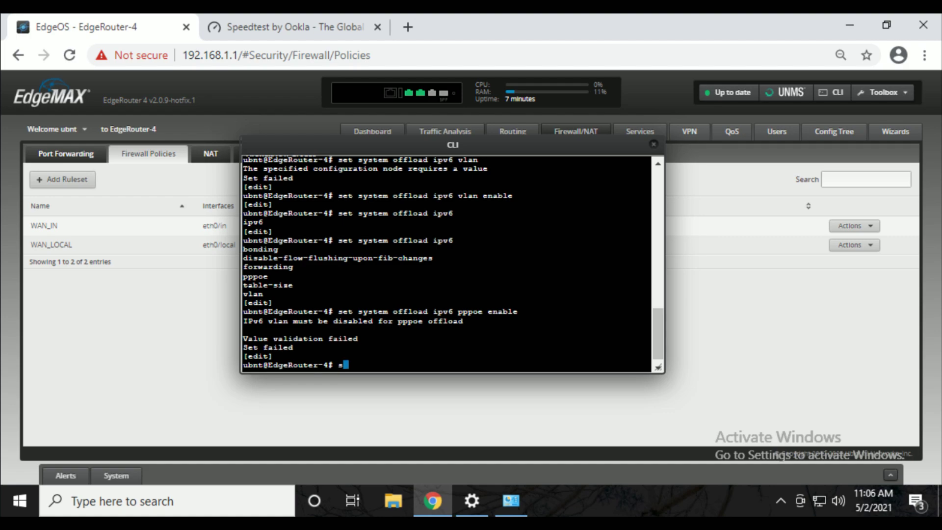
type("et system offload")
Run set system offload ipsec enable, then commit the configuration.
key("Tab")
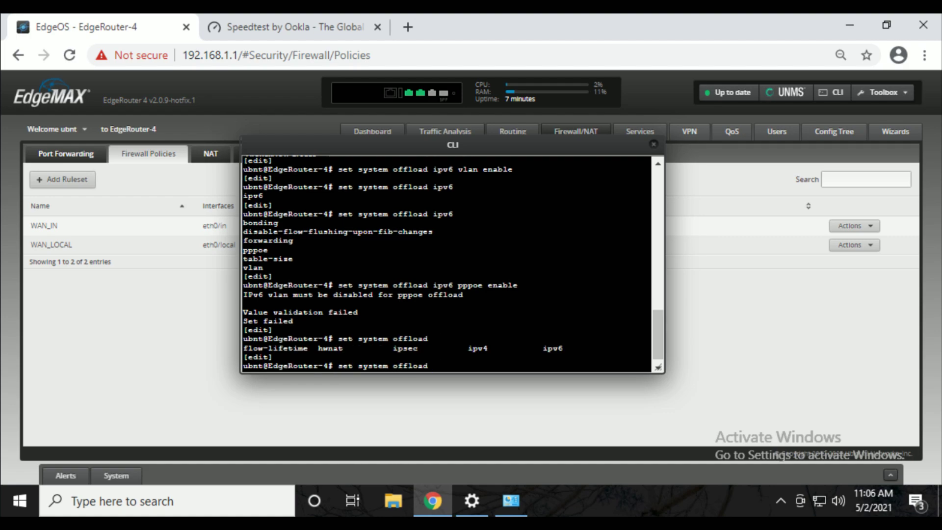
type("ip")
key("Tab")
key("Tab")
type("s")
key("Tab")
key("Tab")
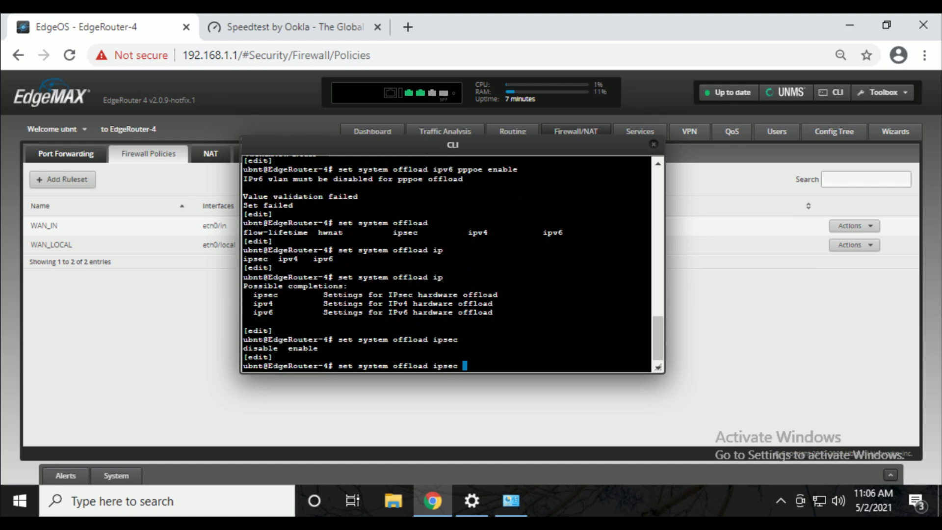
type("enable")
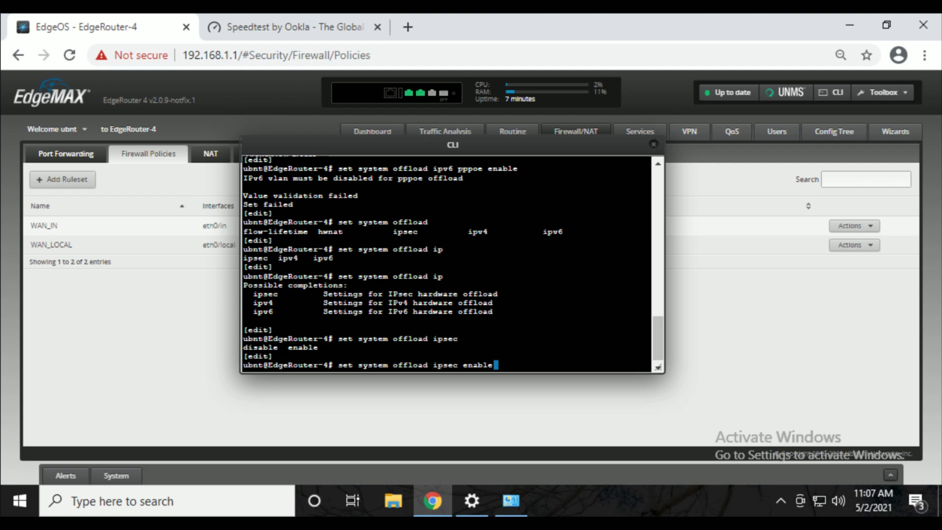
key("Return")
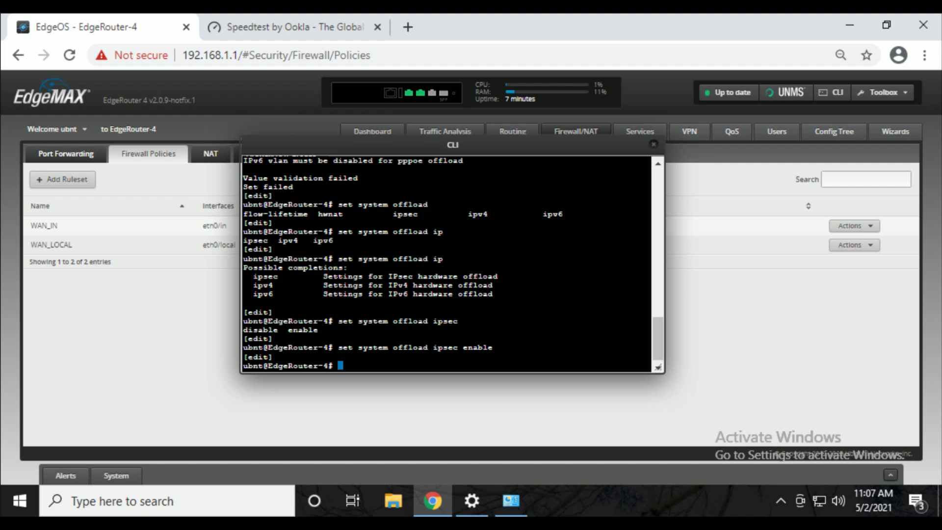
type("commit")
key("Return")
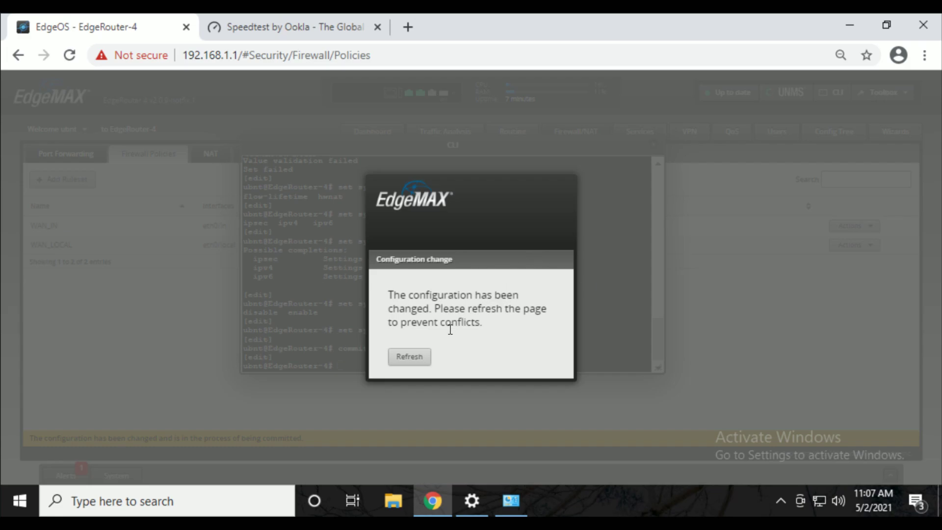
Refresh the page from the Configuration change notice.
left_click(407, 356)
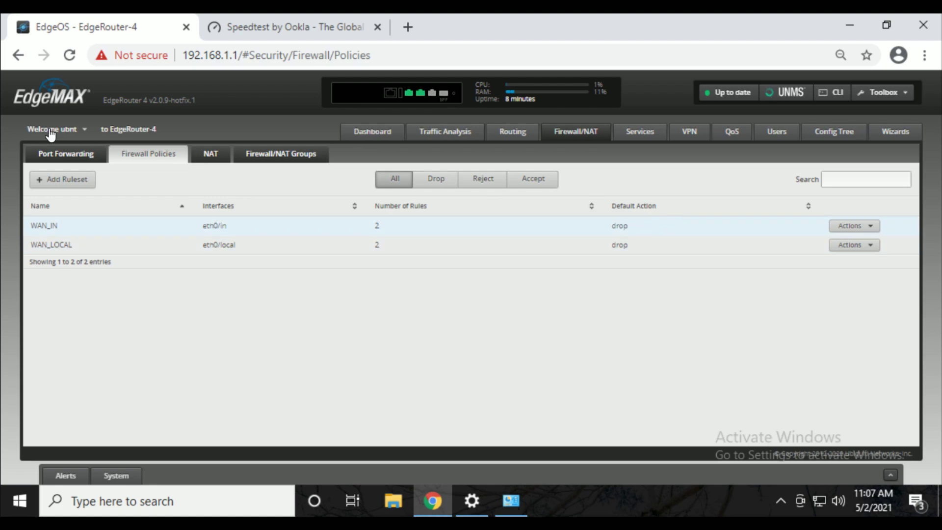
Open the CLI console and log in to the router with the admin username and password.
left_click(830, 92)
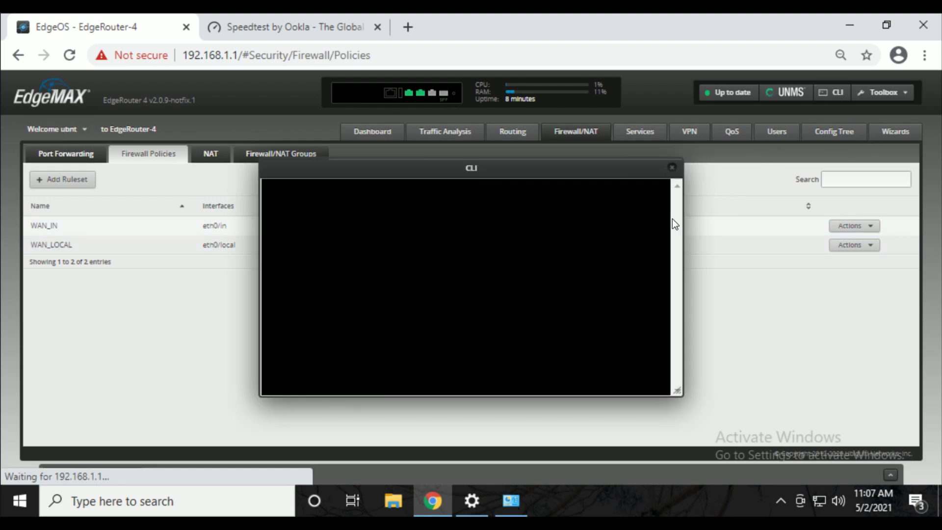
left_click_drag(543, 140, 486, 142)
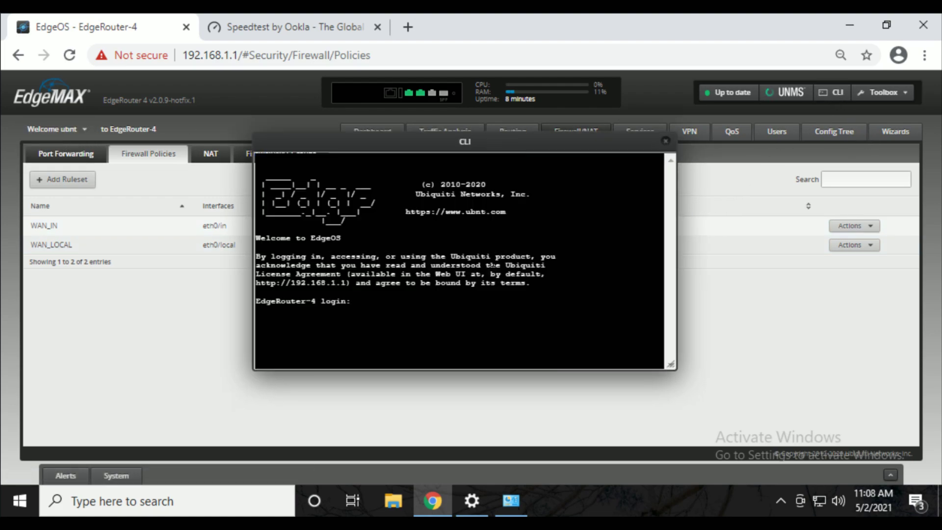
type("ubnt")
key("Return")
key("Return")
type("ubnt")
key("Return")
type("ubnt")
key("Return")
type("save")
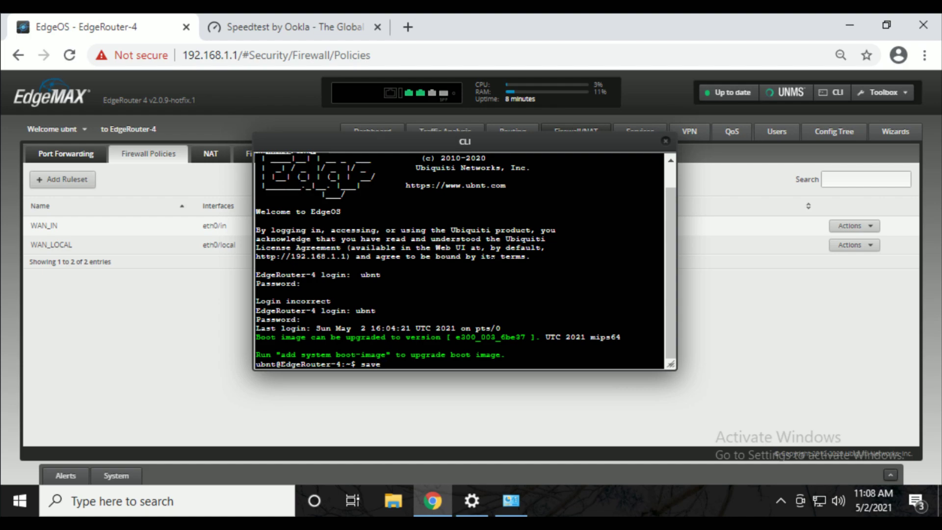
key("Return")
Enter configuration mode and save the configuration to /config/config.boot.
type("conf")
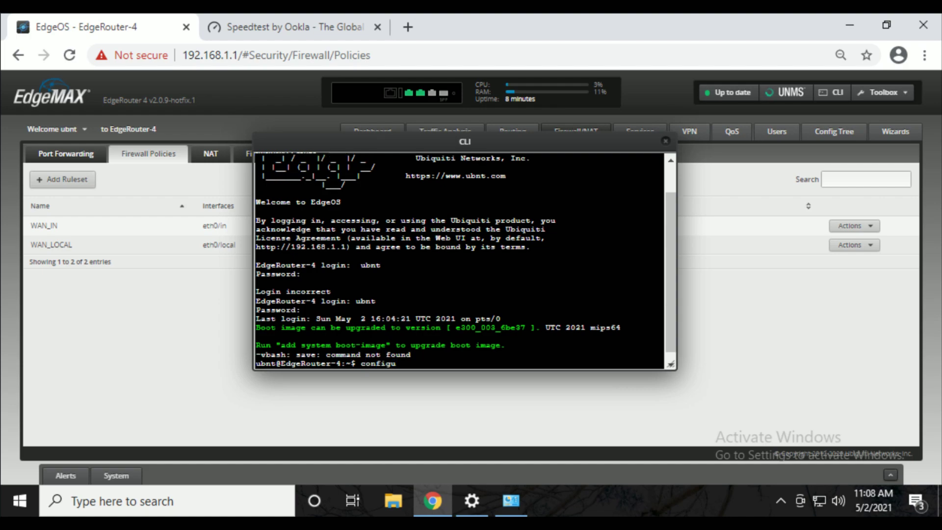
key("Tab")
key("Return")
type("save")
key("Return")
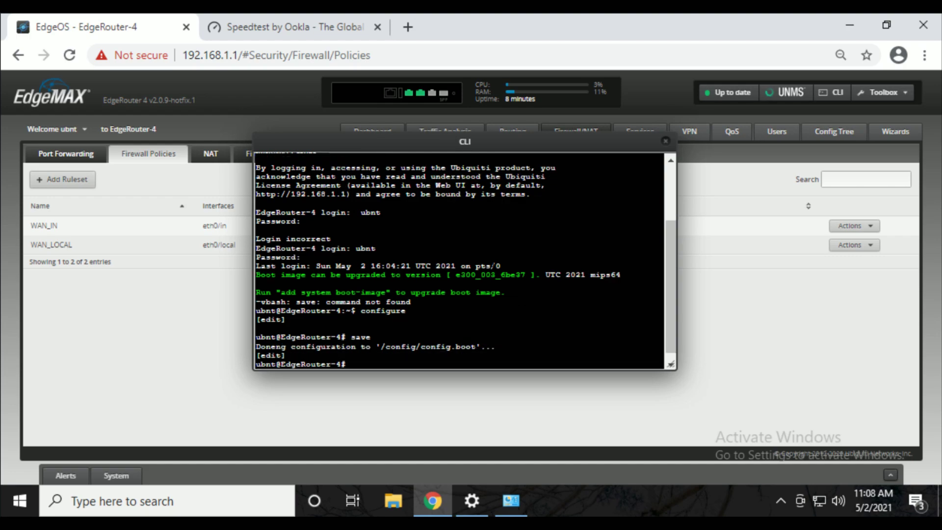
Run set system offload ipv4 forwarding enable.
type("set")
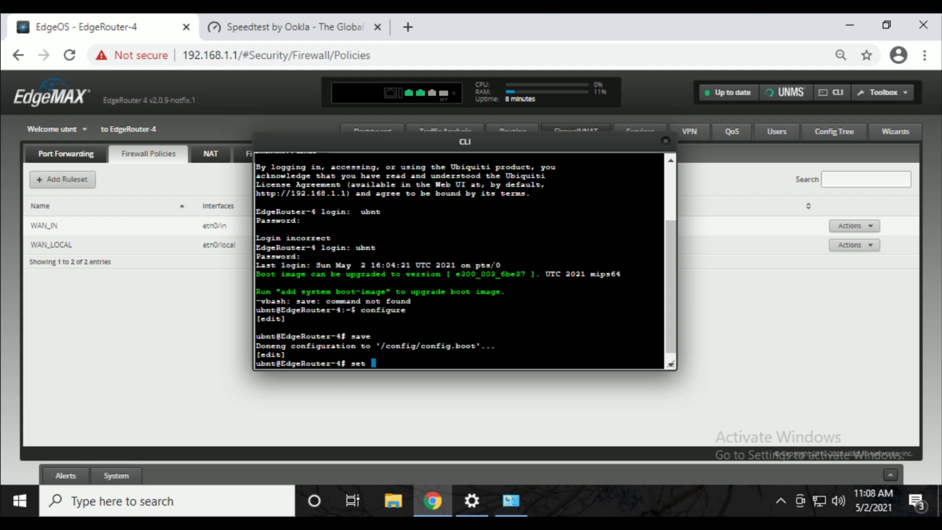
type(" system offload ipv4")
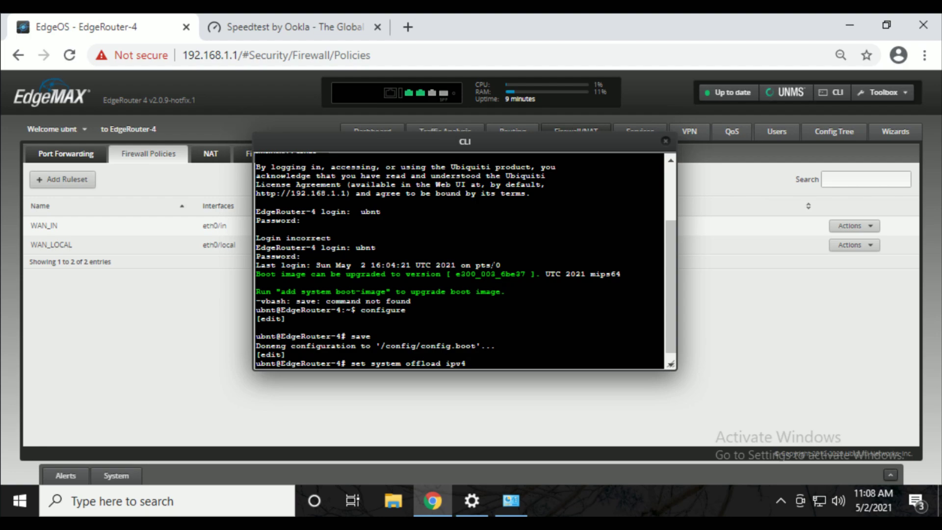
type(" forwarding enable")
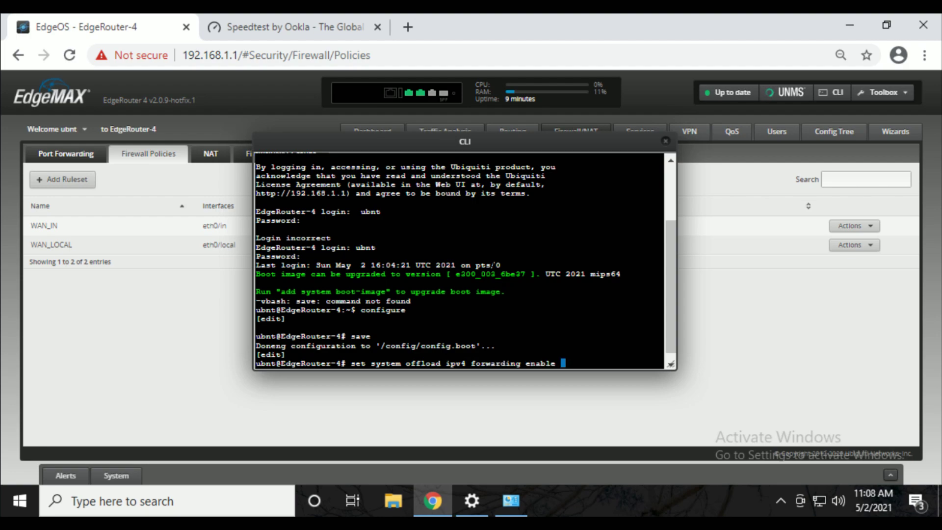
key("Return")
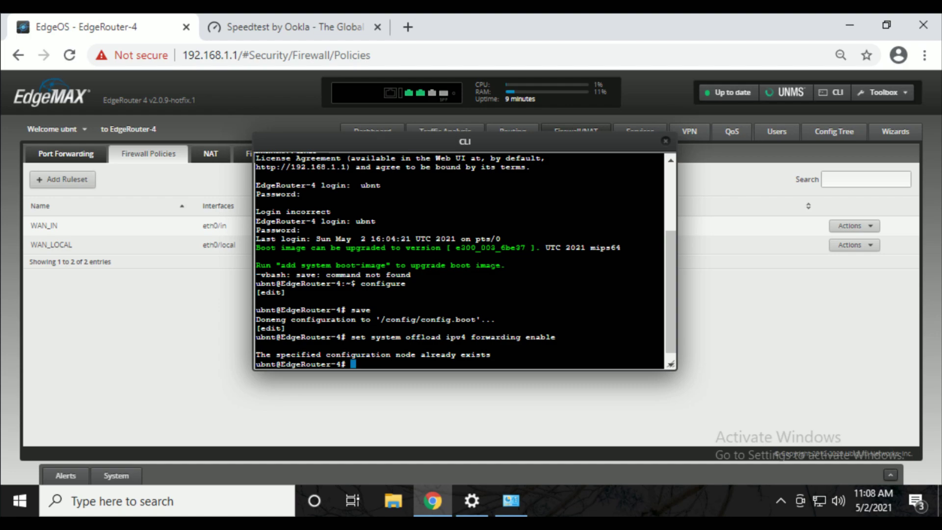
left_click_drag(272, 354, 471, 359)
left_click(505, 347)
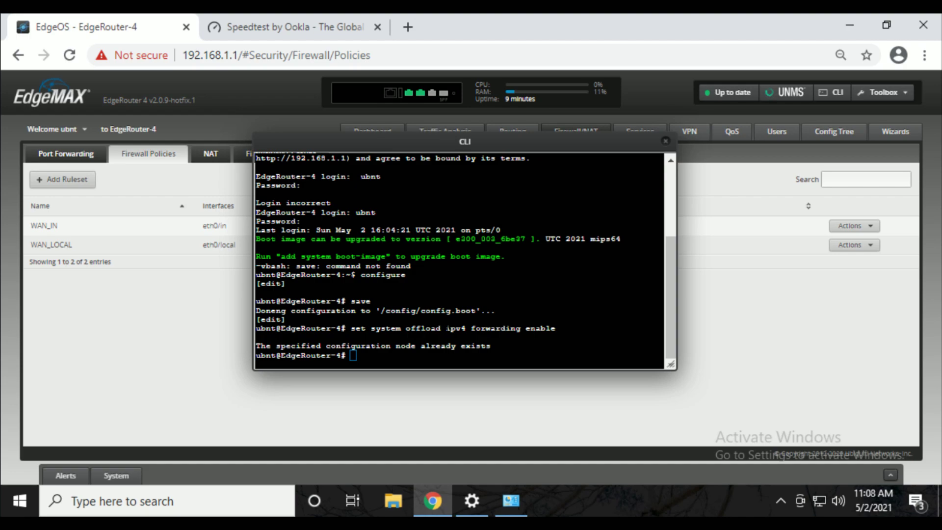
Exit configuration mode, log out of the shell, and close the console window.
type("exit")
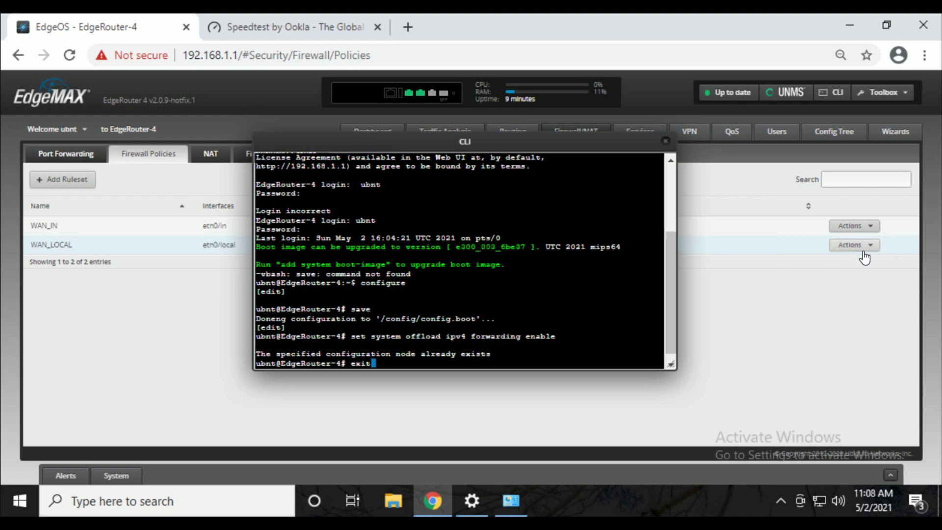
key("Return")
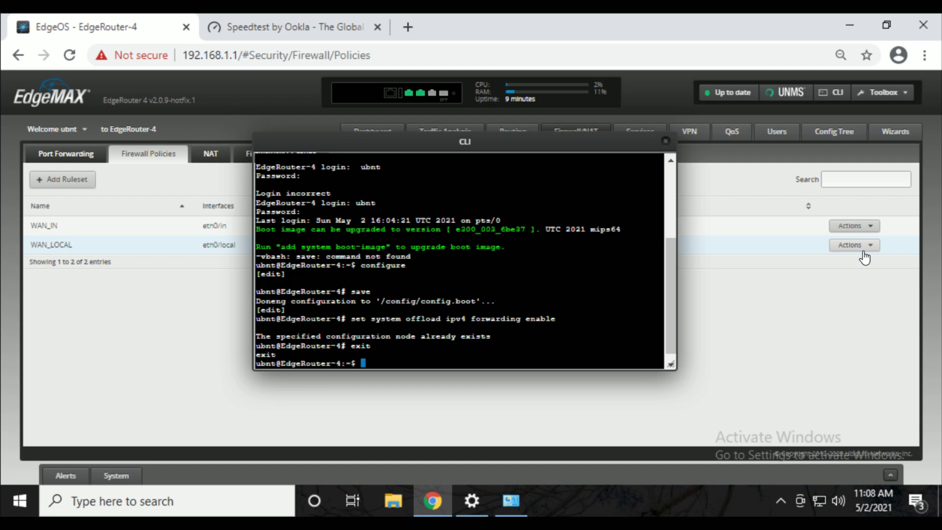
type("exit")
key("Return")
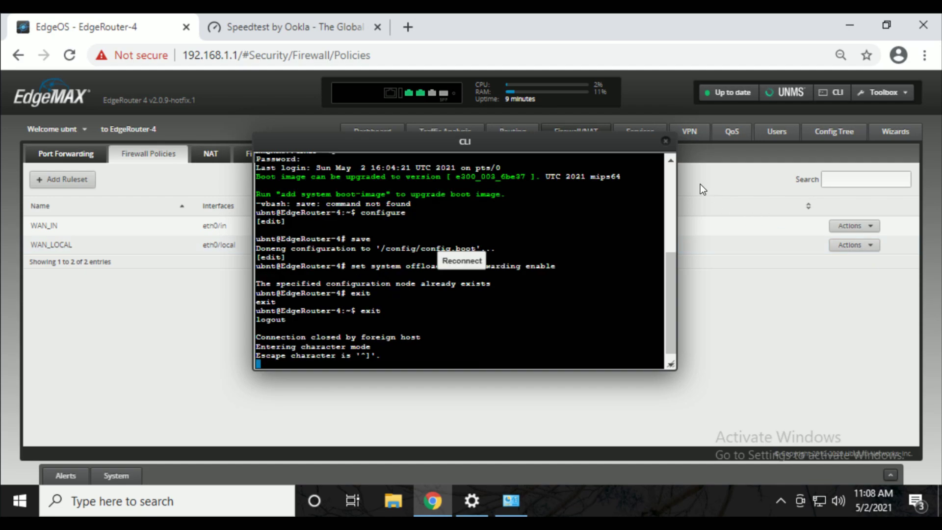
left_click(665, 141)
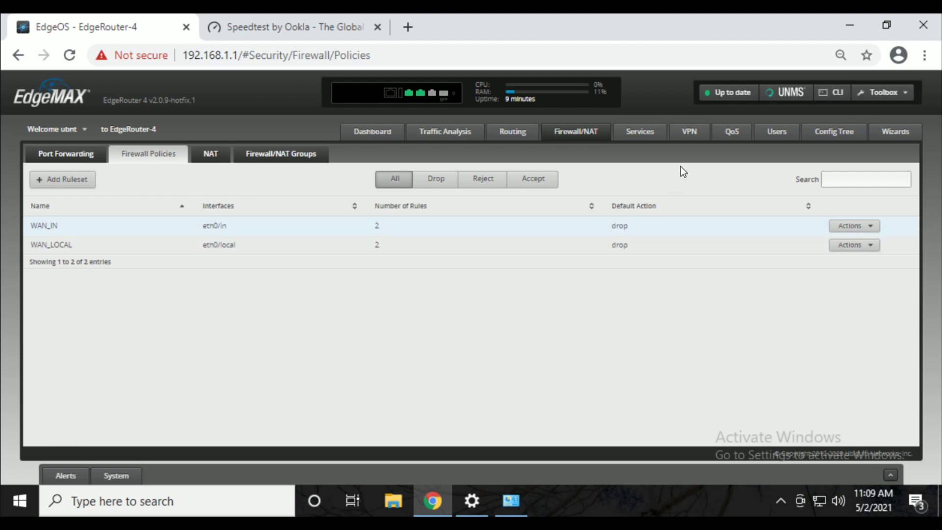
On the Dashboard, view eth1's Config without changes, then show the Add Interface options.
left_click(374, 136)
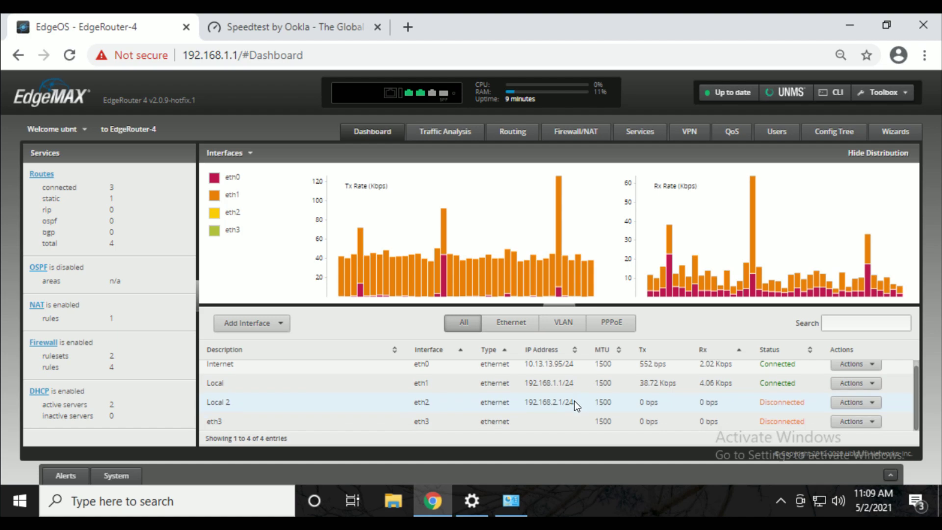
scroll(574, 401, "down", 1)
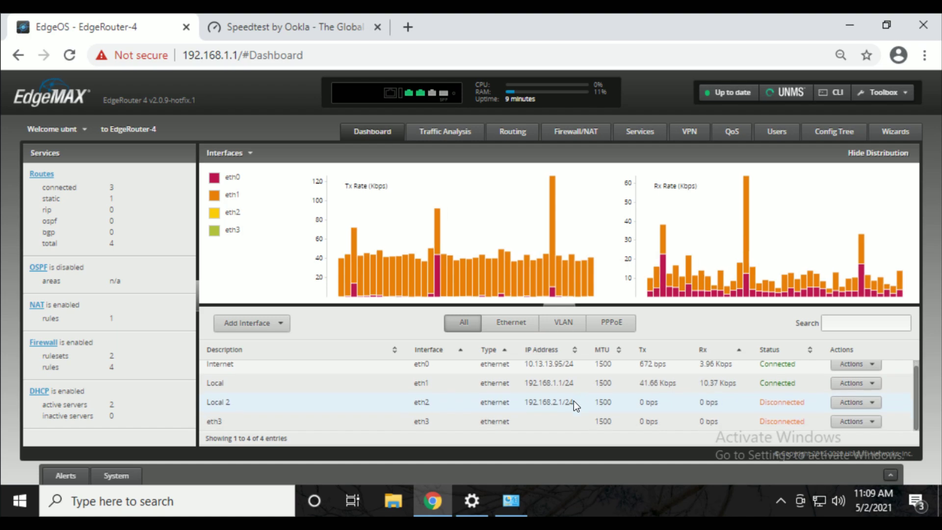
scroll(516, 414, "up", 1)
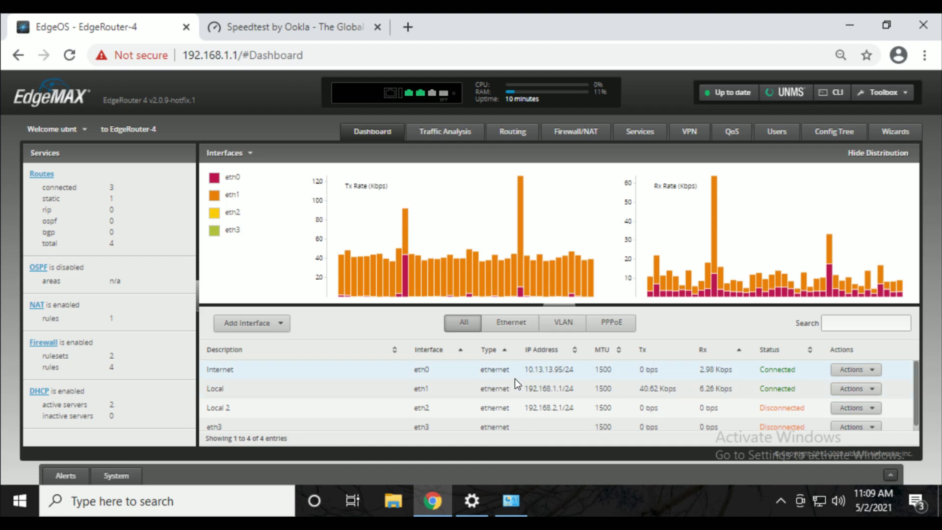
left_click(877, 395)
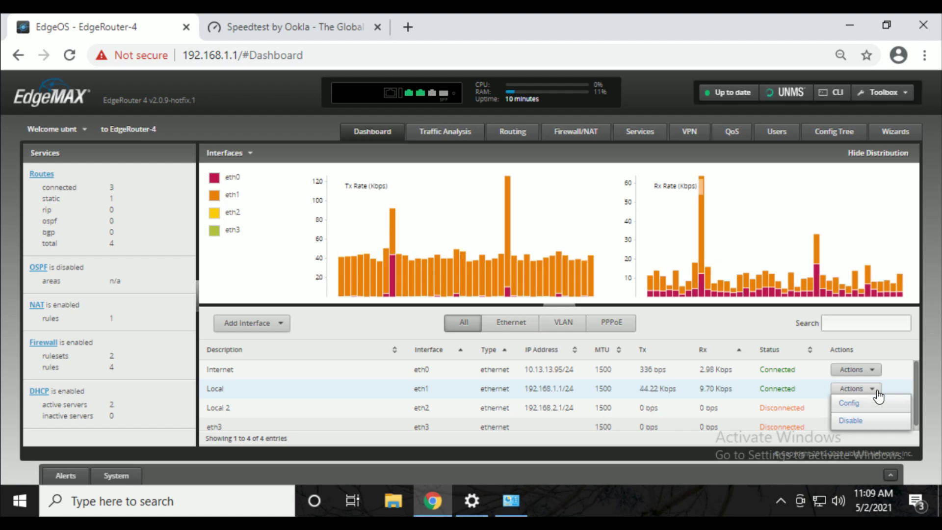
left_click(867, 408)
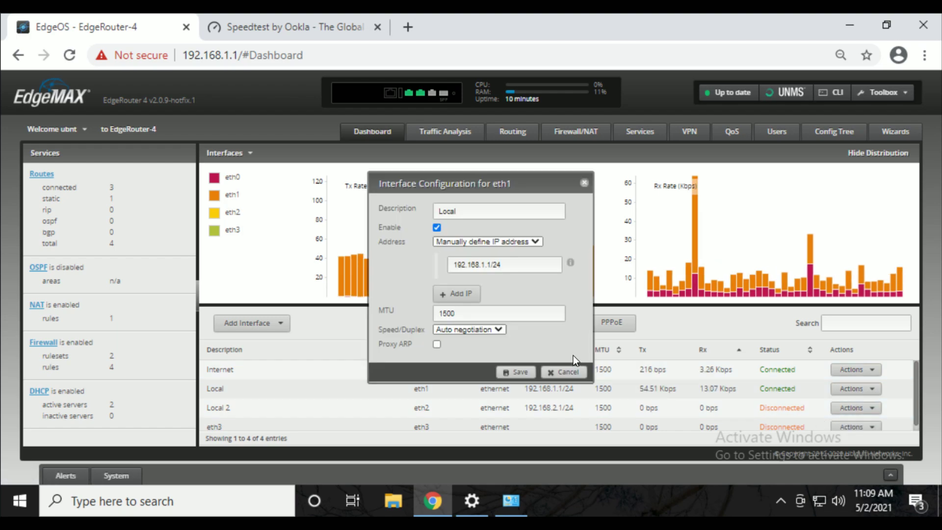
left_click(562, 371)
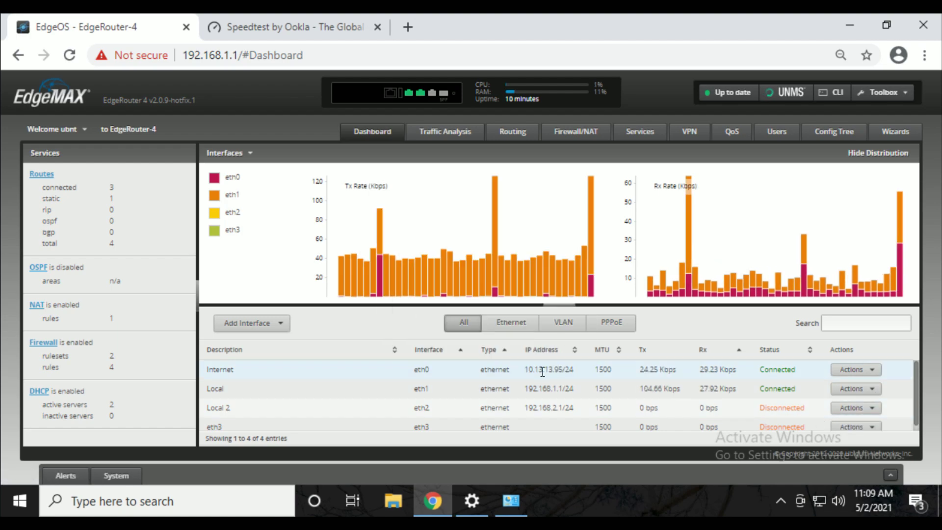
left_click(262, 325)
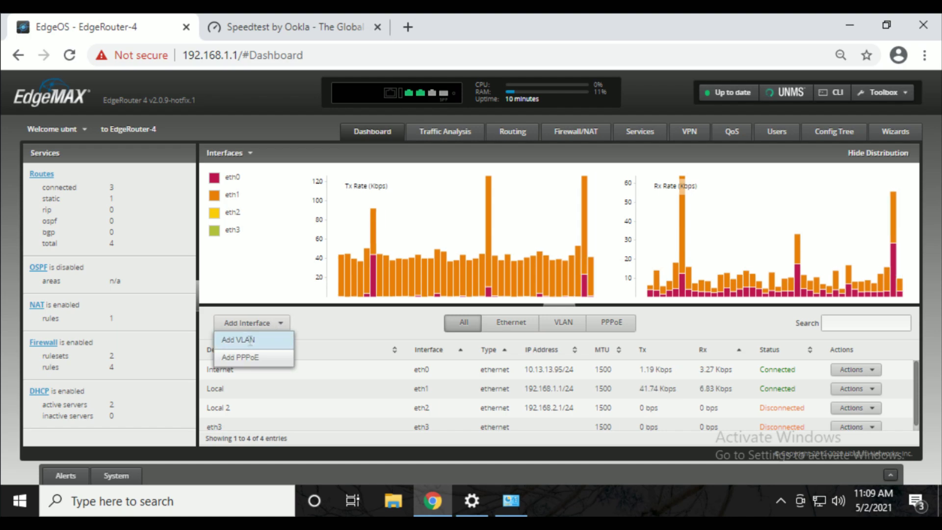
Save a VLAN with ID 10 on parent eth1, then highlight the new eth1.10 name in the list.
left_click(259, 338)
left_click(468, 252)
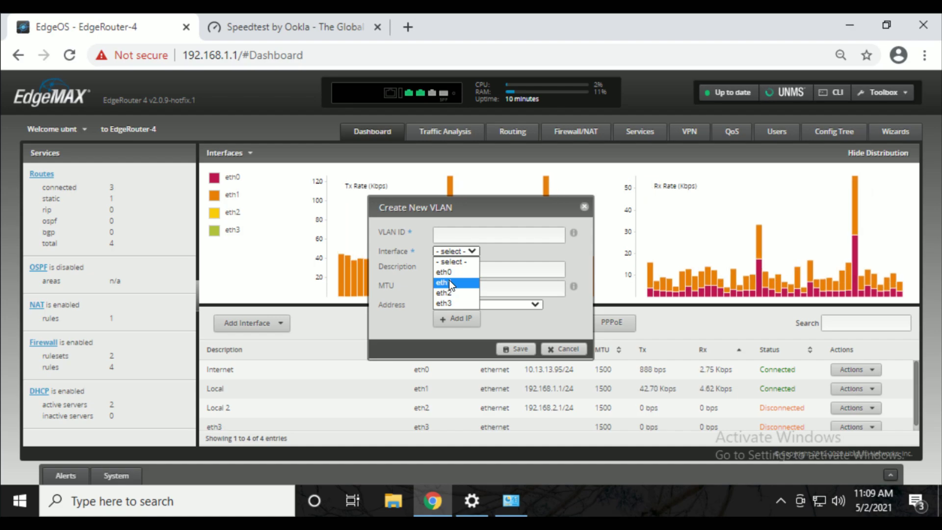
left_click(448, 283)
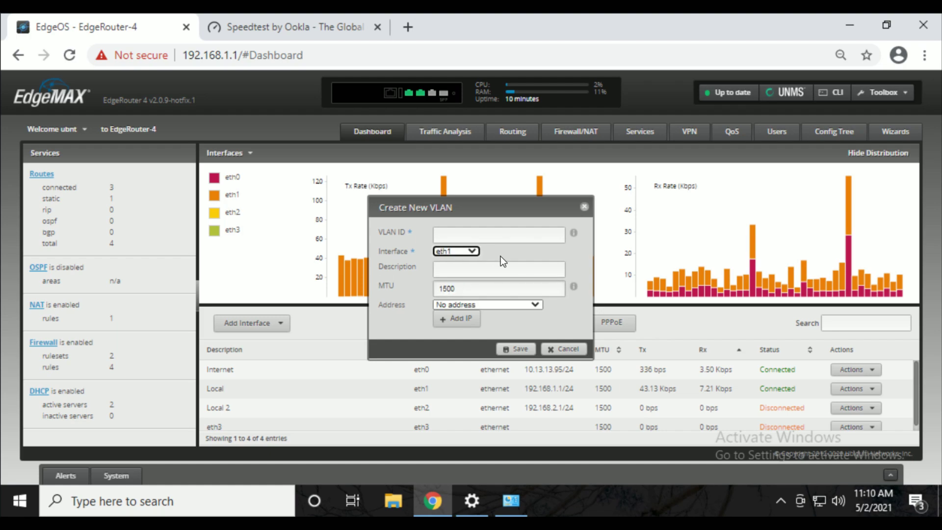
left_click(546, 228)
type("10")
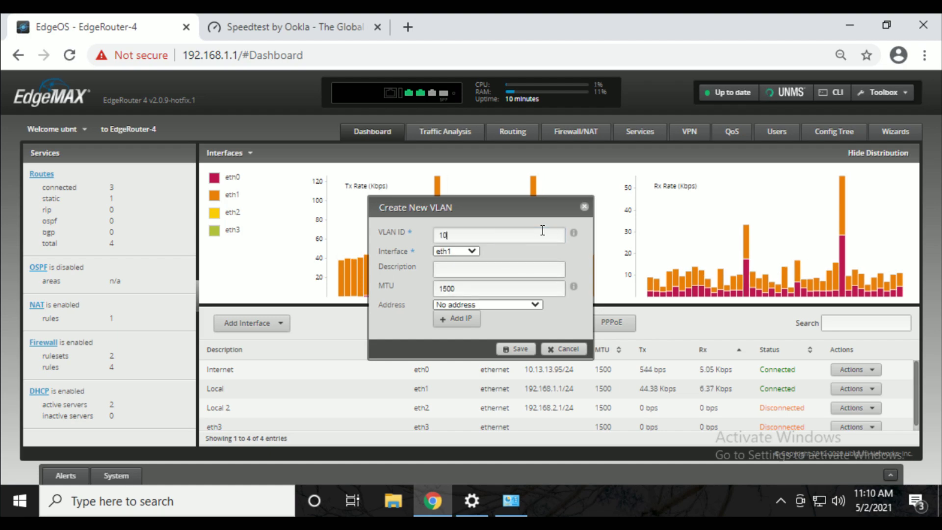
left_click(529, 270)
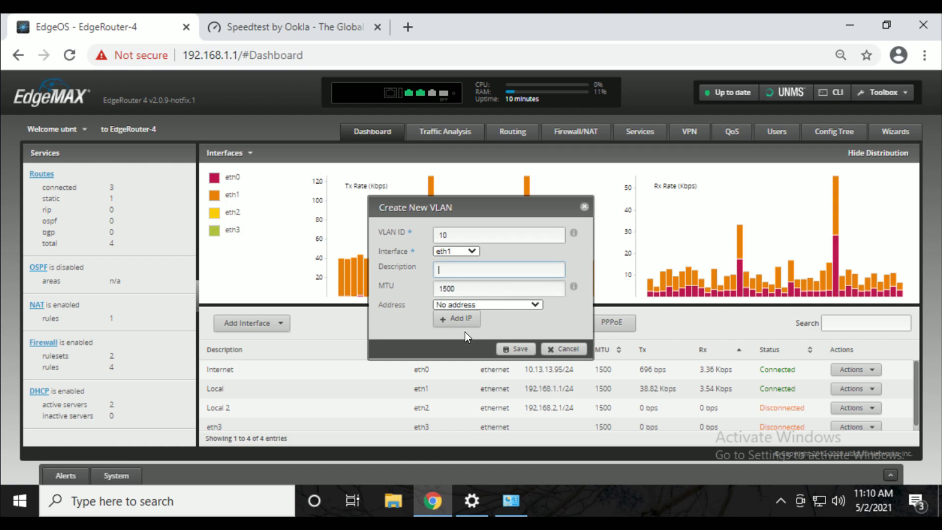
left_click(528, 351)
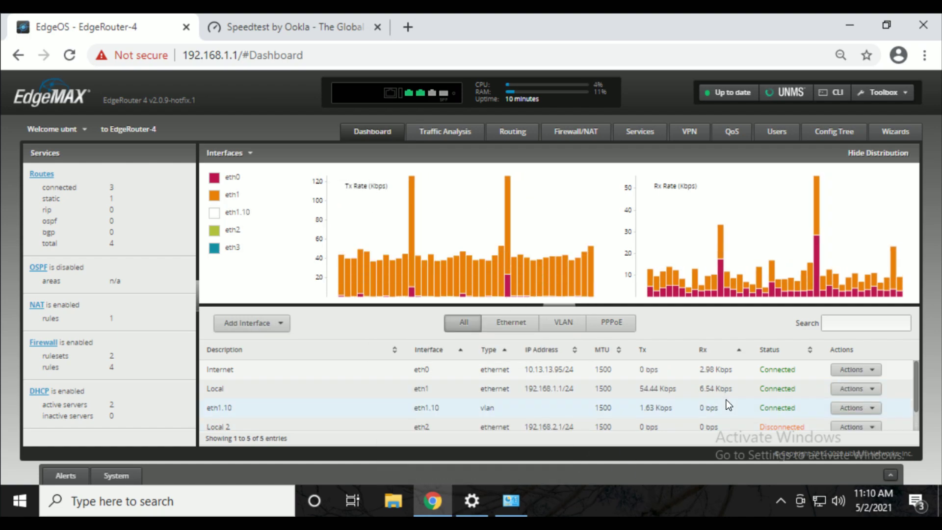
double_click(438, 408)
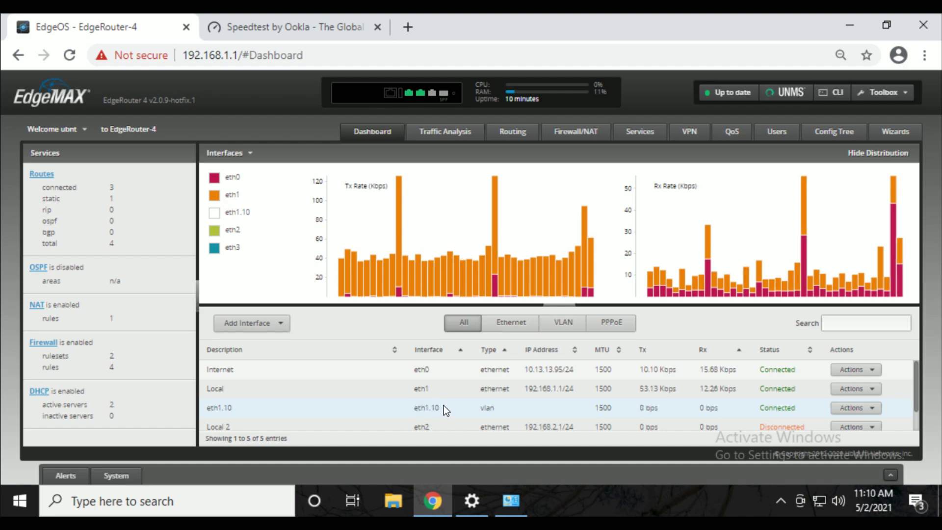
left_click_drag(443, 405, 399, 411)
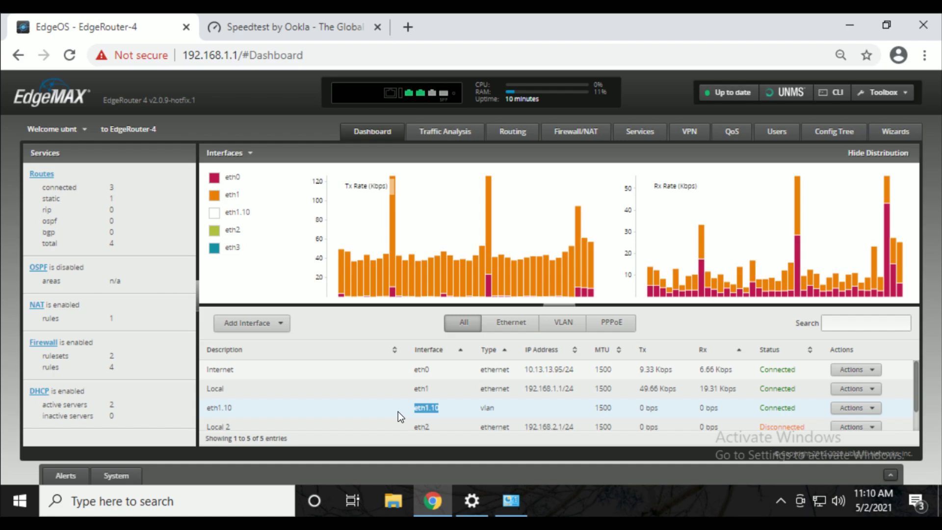